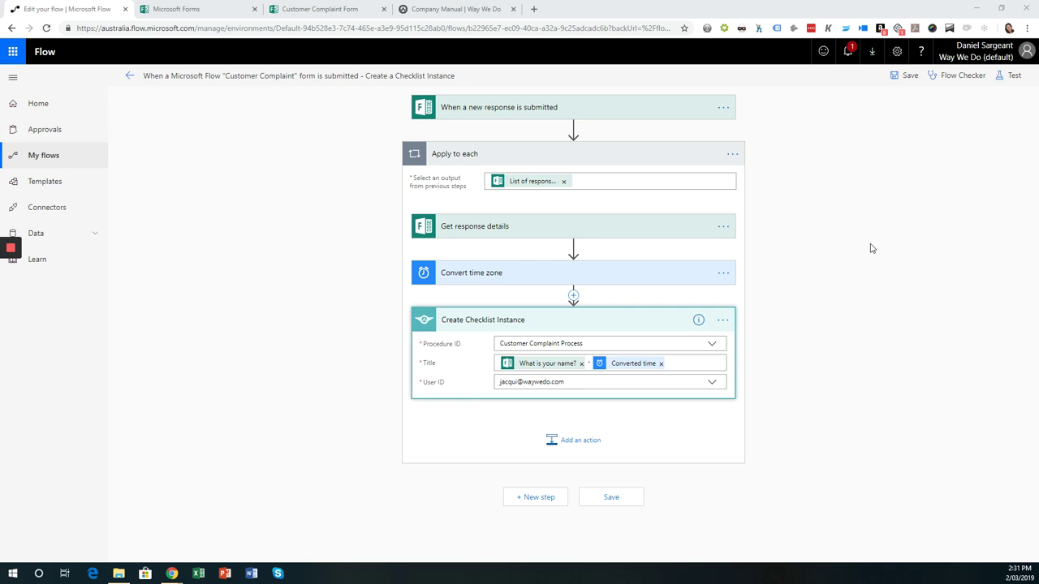
# - Bring up the Customer Complaint Form and scroll through its six required questions
pyautogui.click(327, 10)
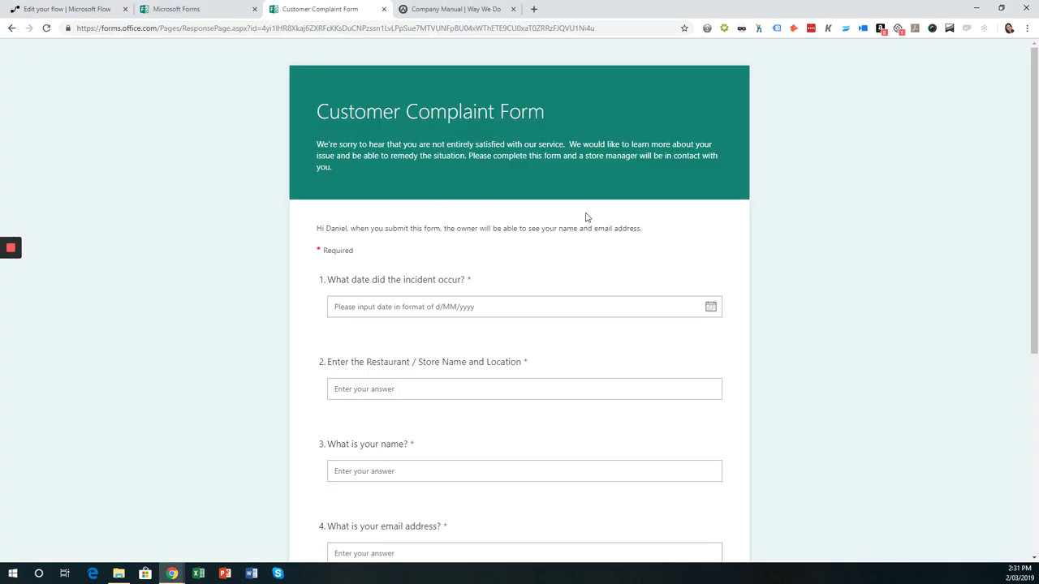
pyautogui.scroll(-4, 519, 321)
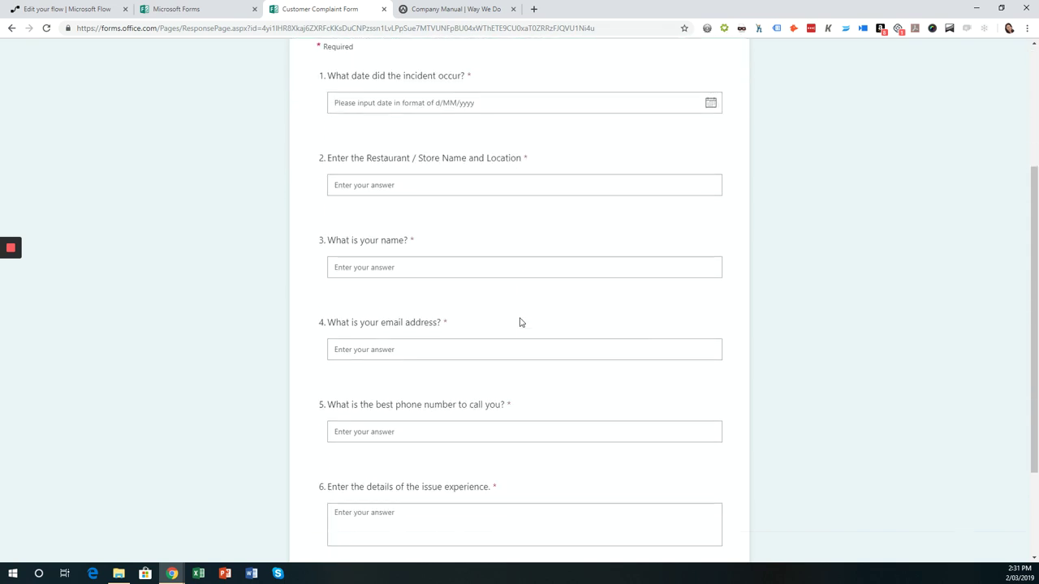
# - Scroll through the Customer Complaint Process checklist in the Way We Do company manual
pyautogui.click(416, 9)
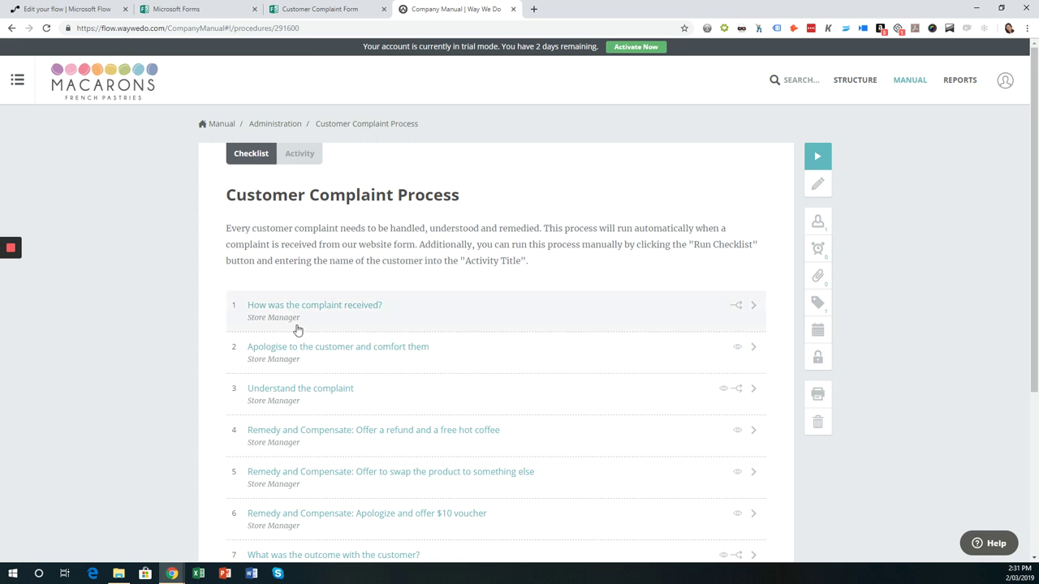
pyautogui.scroll(-2, 355, 459)
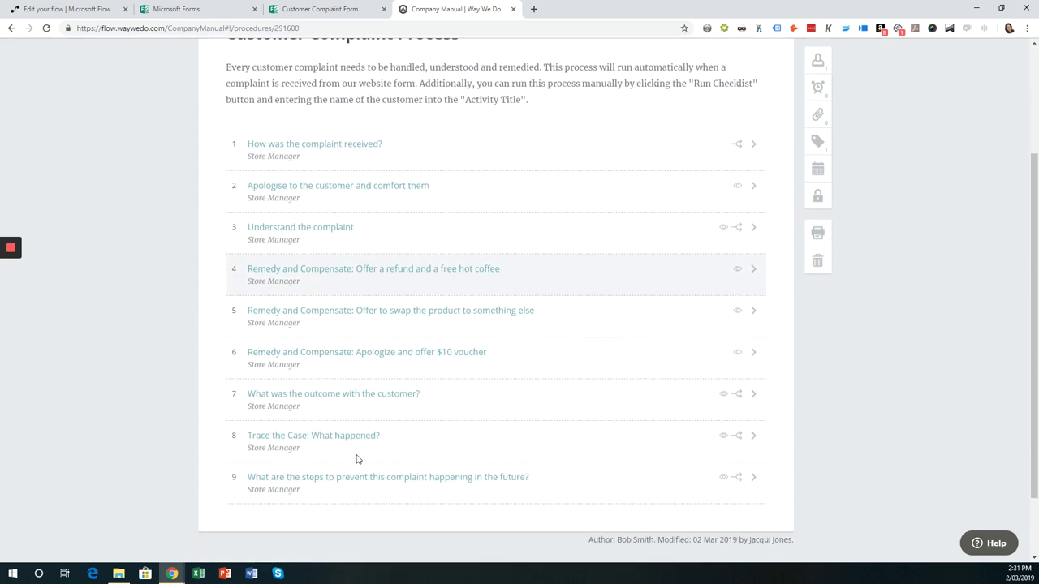
pyautogui.scroll(-1, 355, 460)
pyautogui.scroll(3, 354, 457)
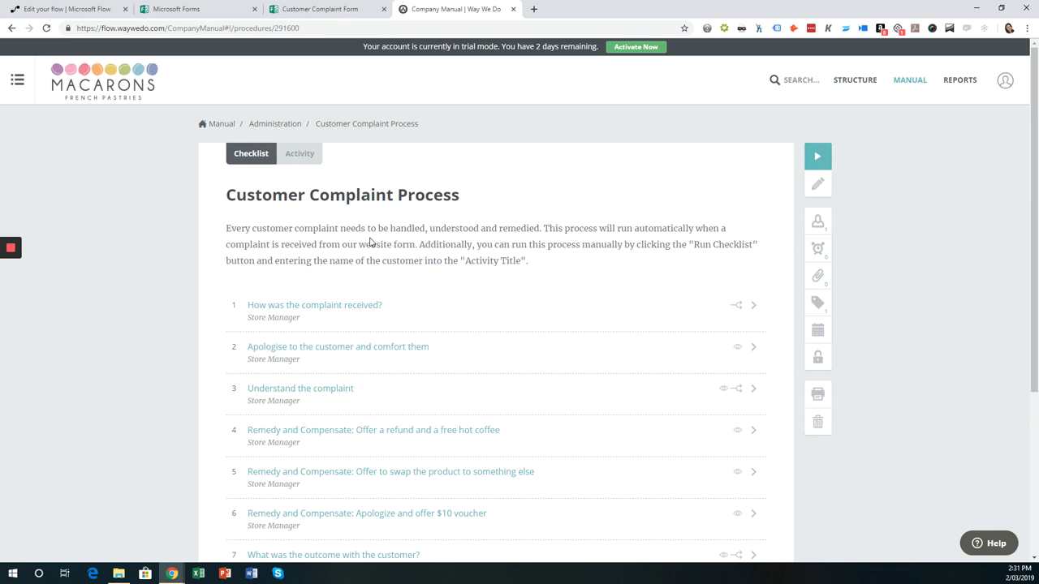
# - Recheck the form's questions, then open checklist step 1, 'How was the complaint received?'
pyautogui.click(307, 10)
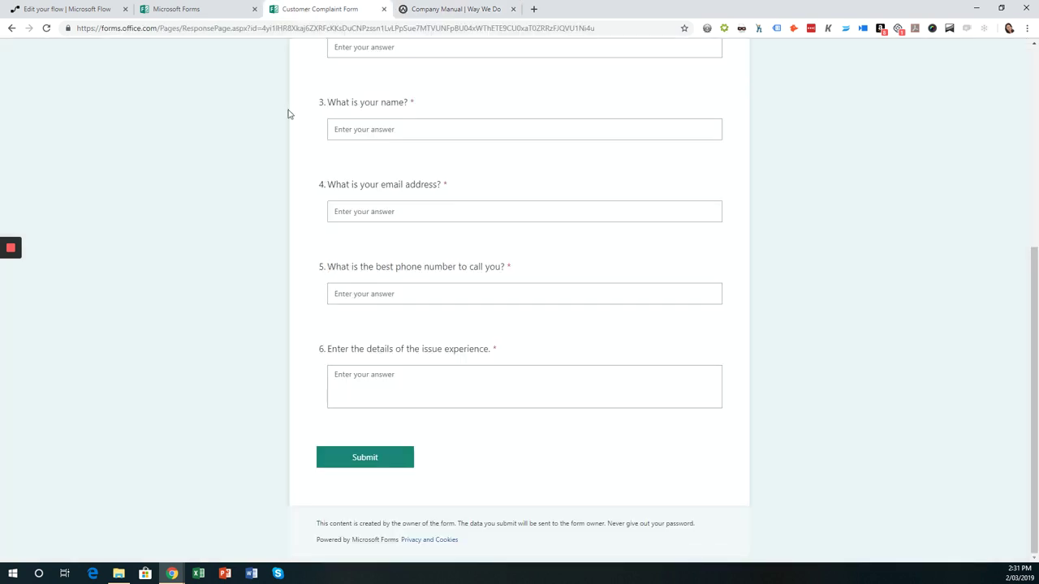
pyautogui.scroll(5, 408, 255)
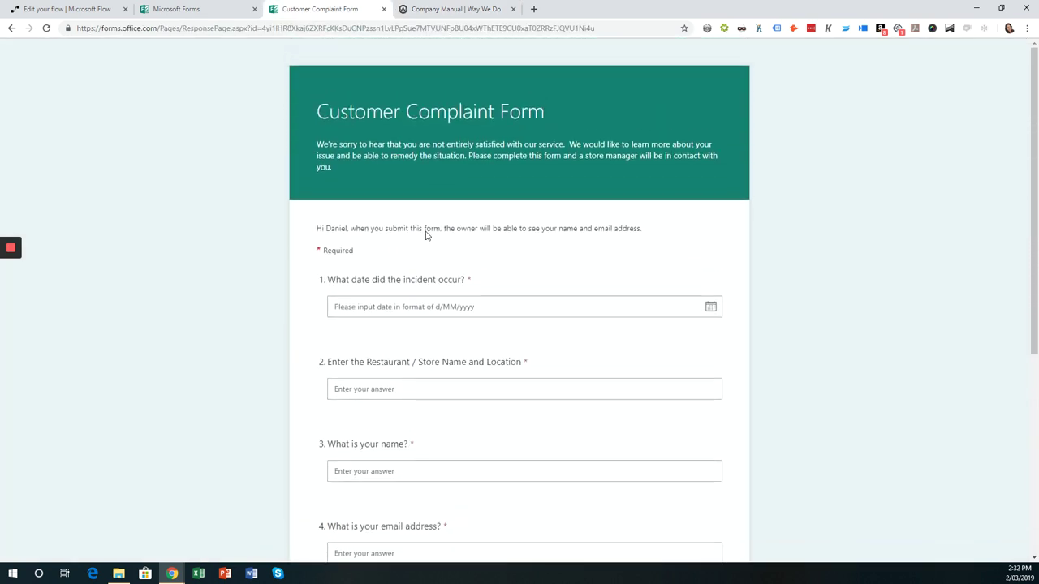
pyautogui.scroll(-3, 430, 398)
pyautogui.scroll(4, 430, 403)
pyautogui.click(427, 10)
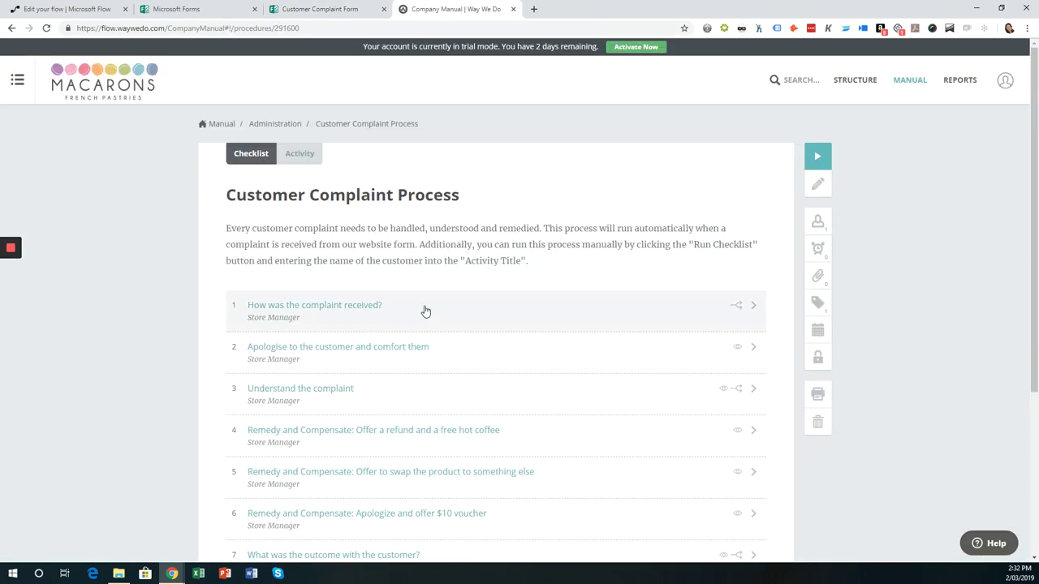
pyautogui.click(750, 303)
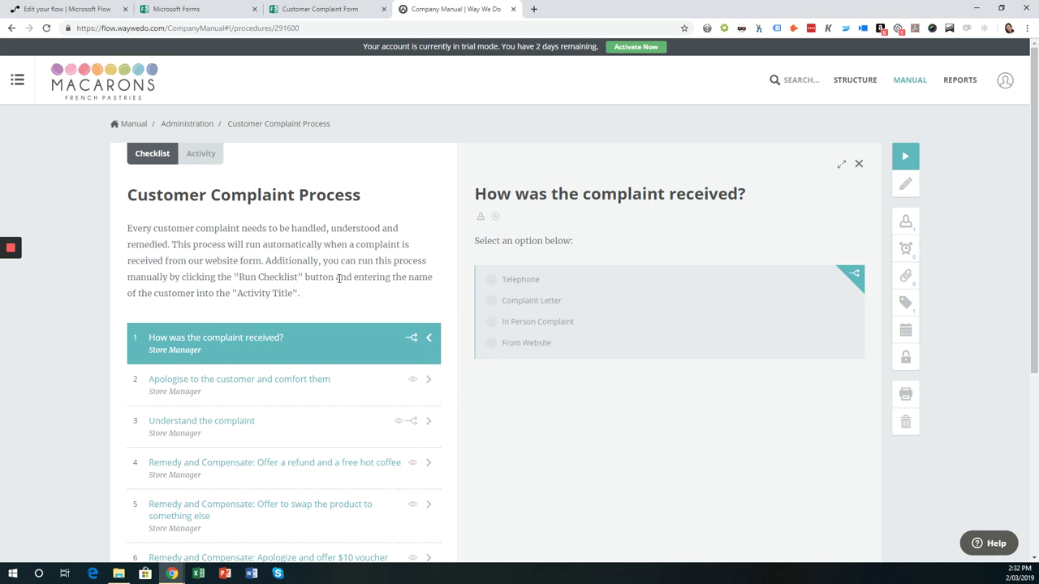
# - Go back to the flow editor showing the Create Checklist Instance step
pyautogui.click(67, 11)
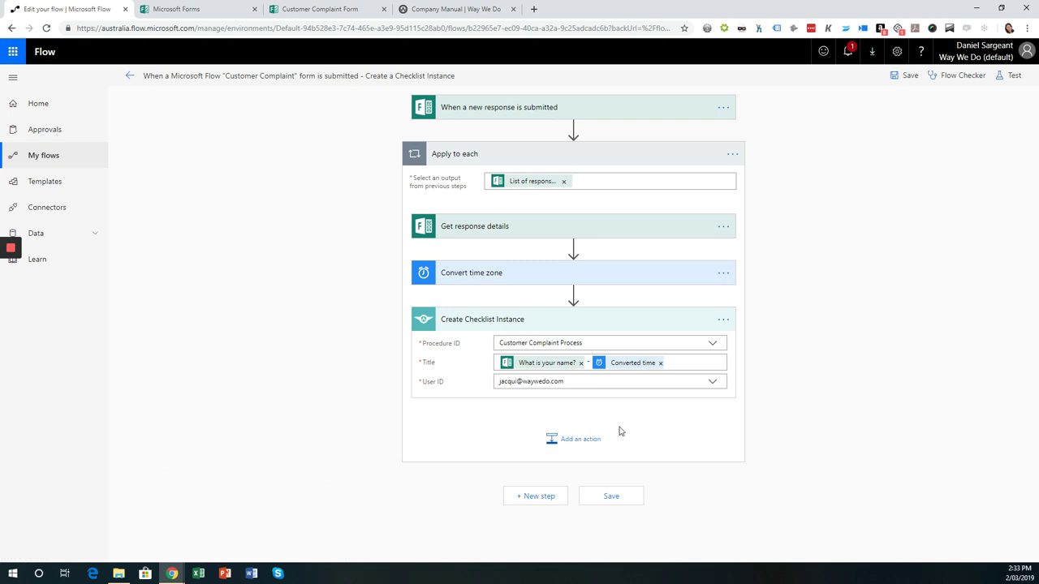
# - Add an action after Create Checklist Instance and search 'way we do' to list its actions
pyautogui.click(581, 444)
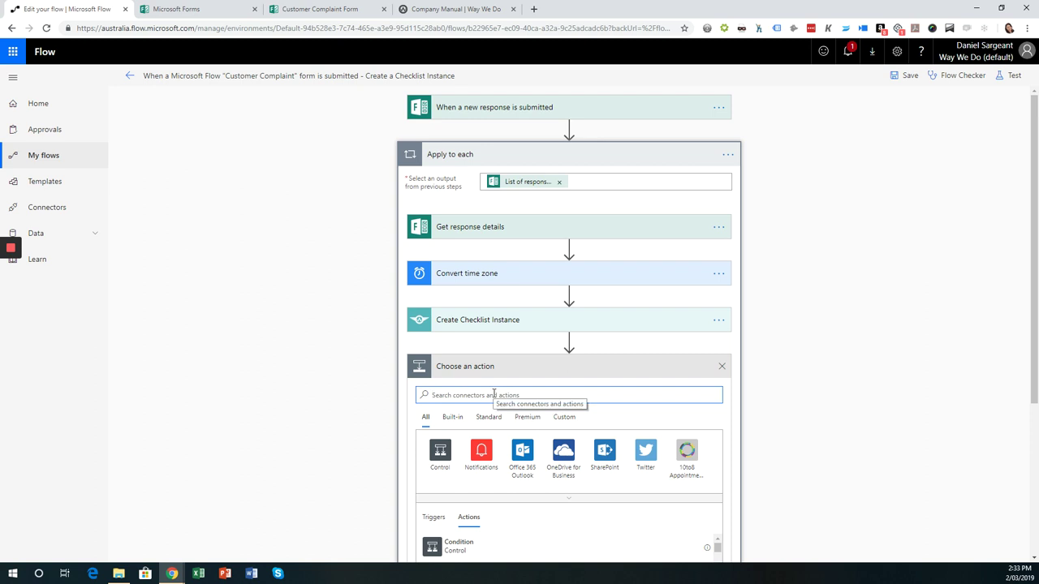
pyautogui.write('way we do')
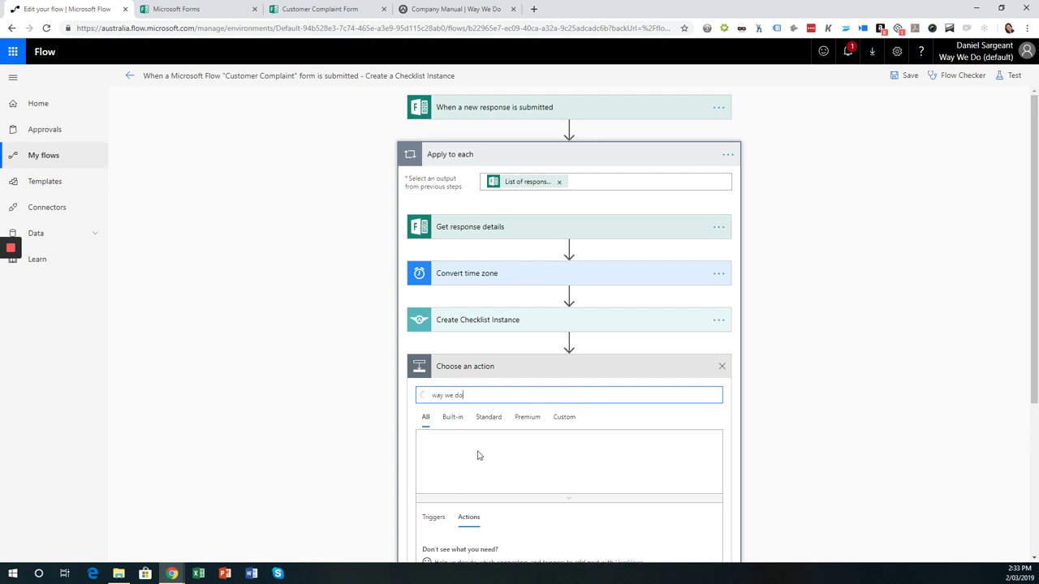
pyautogui.scroll(-5, 475, 470)
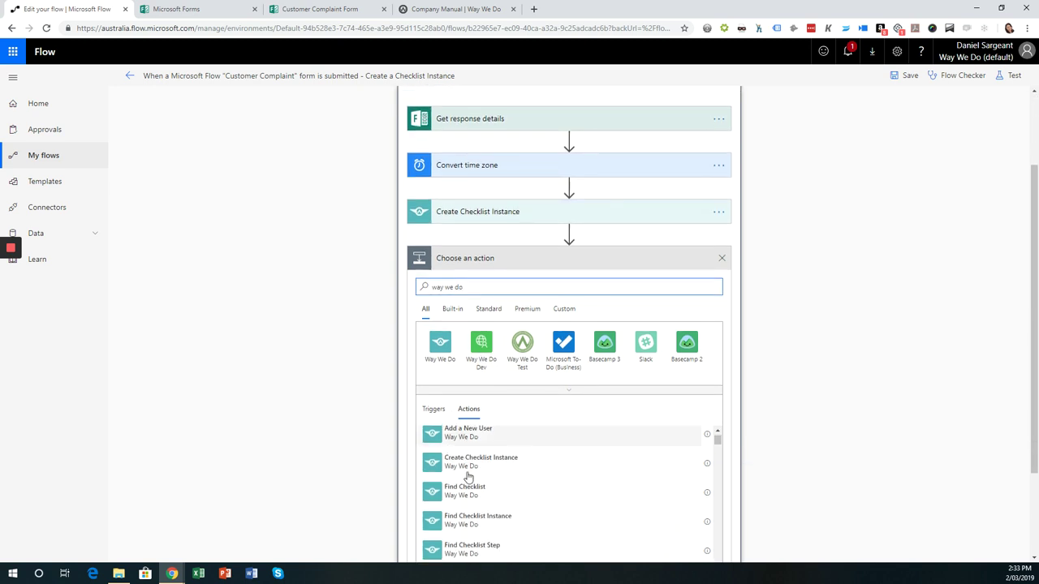
pyautogui.scroll(3, 469, 478)
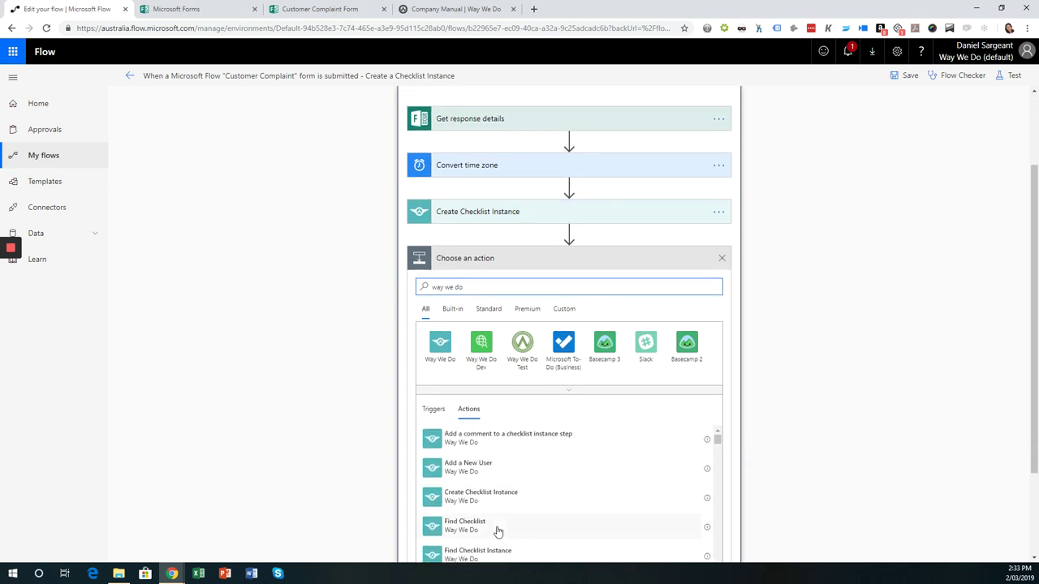
pyautogui.scroll(-2, 498, 532)
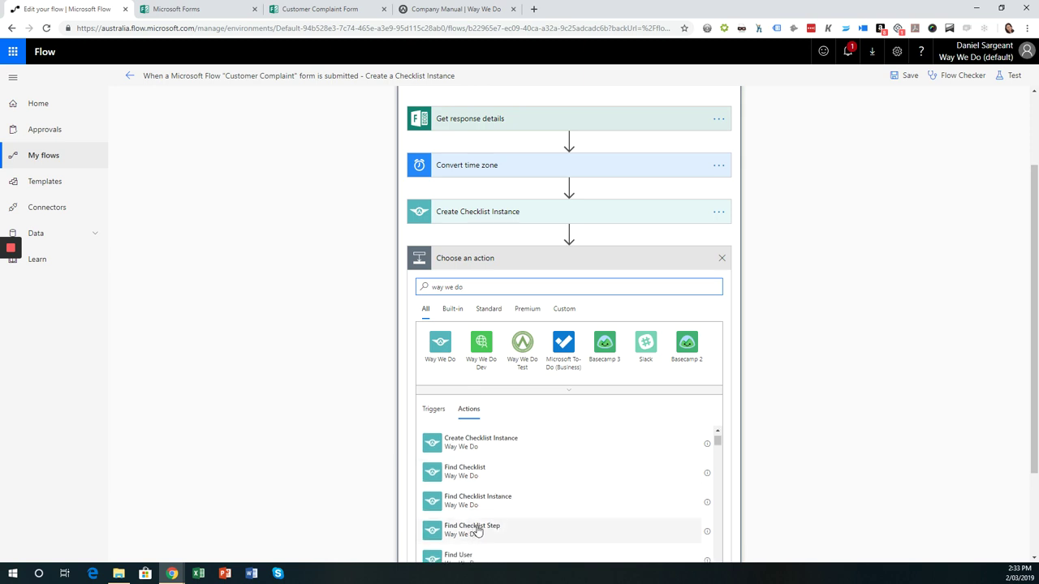
# - Add Way We Do's Find Checklist Step, setting Instance Id to Create Checklist Instance's Instance ID
pyautogui.click(486, 529)
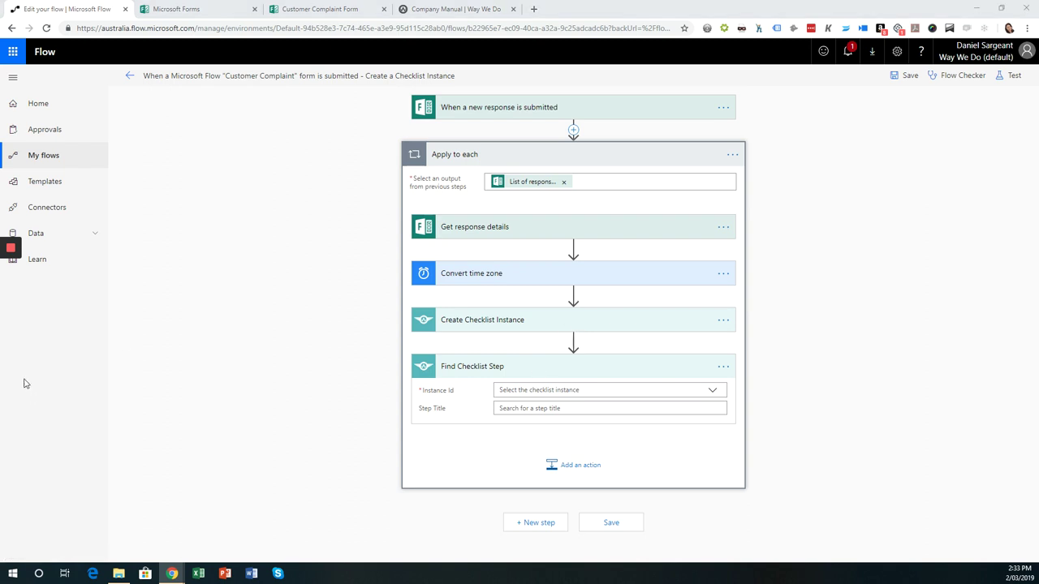
pyautogui.click(582, 391)
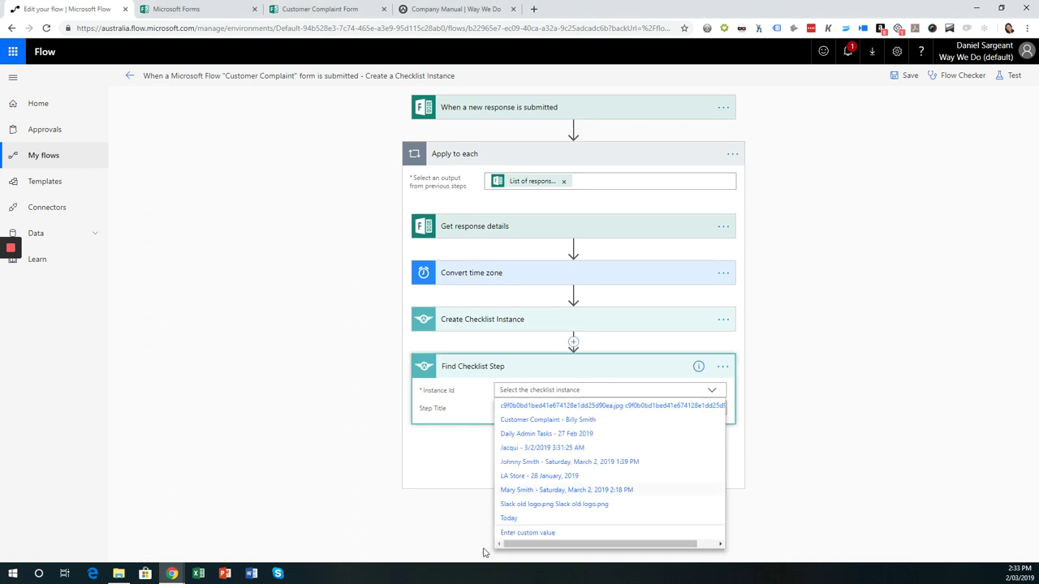
pyautogui.click(526, 534)
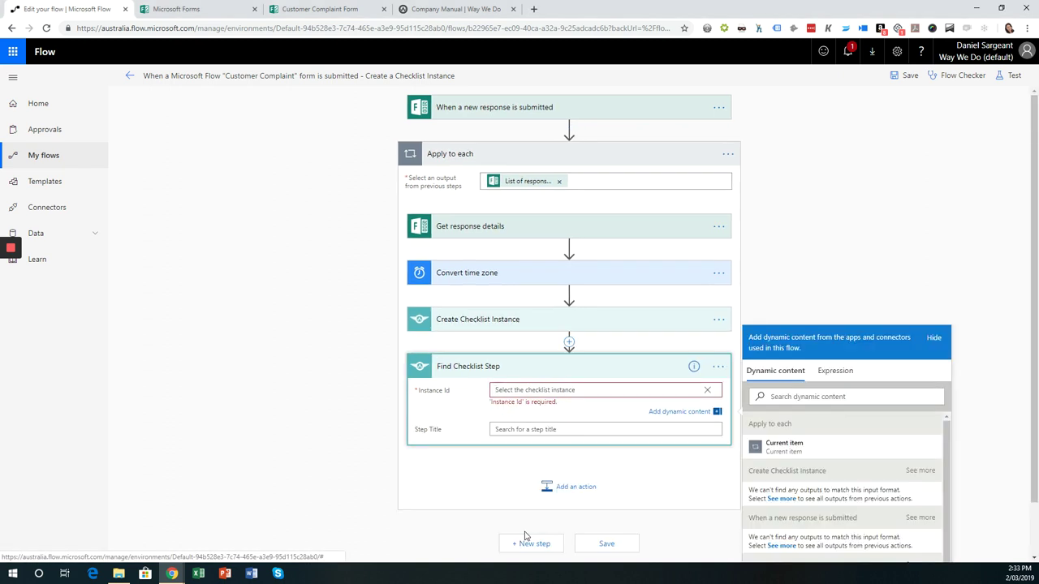
pyautogui.scroll(-1, 827, 488)
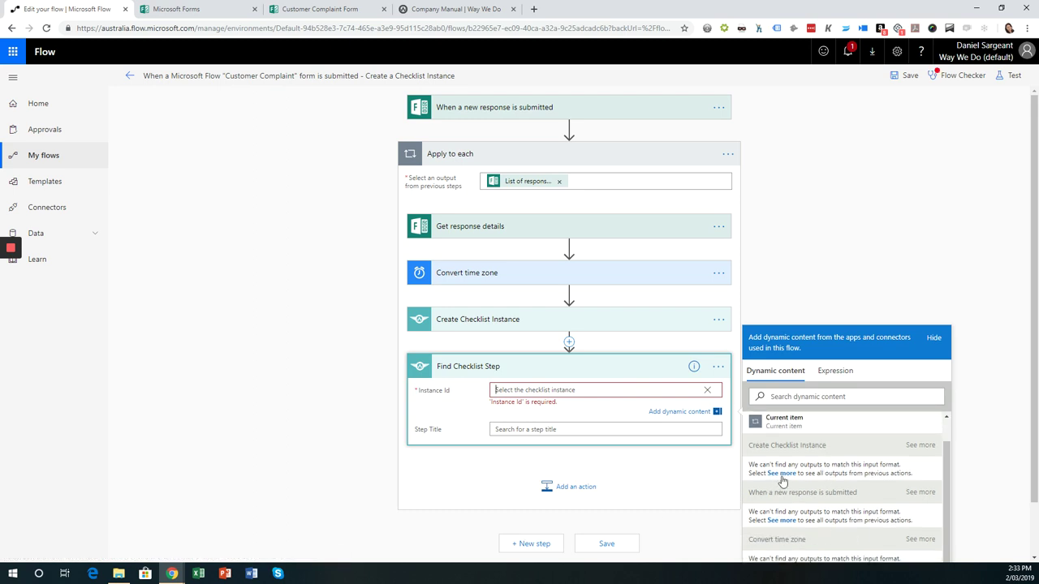
pyautogui.click(781, 475)
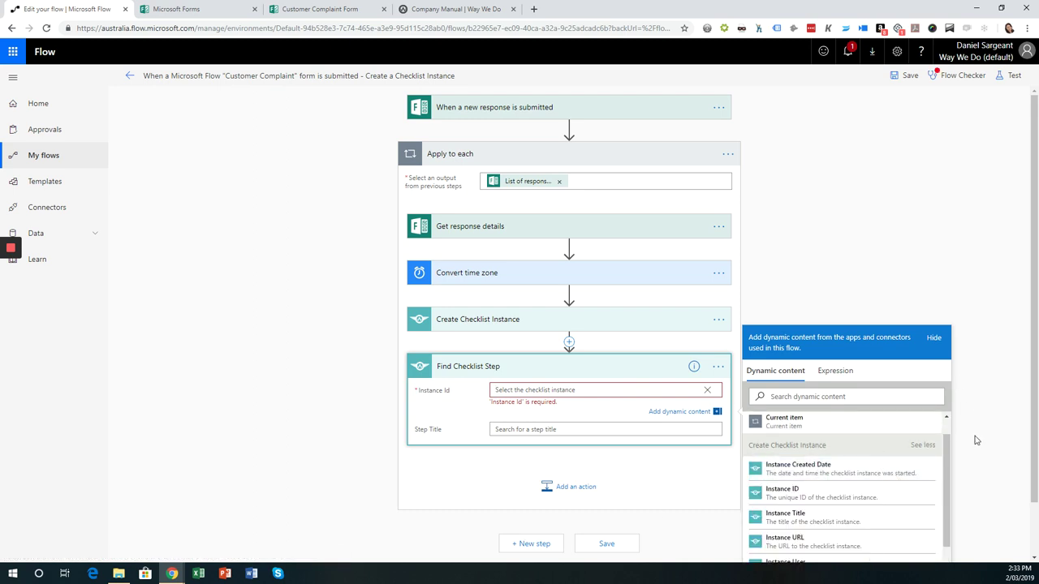
pyautogui.scroll(-1, 977, 440)
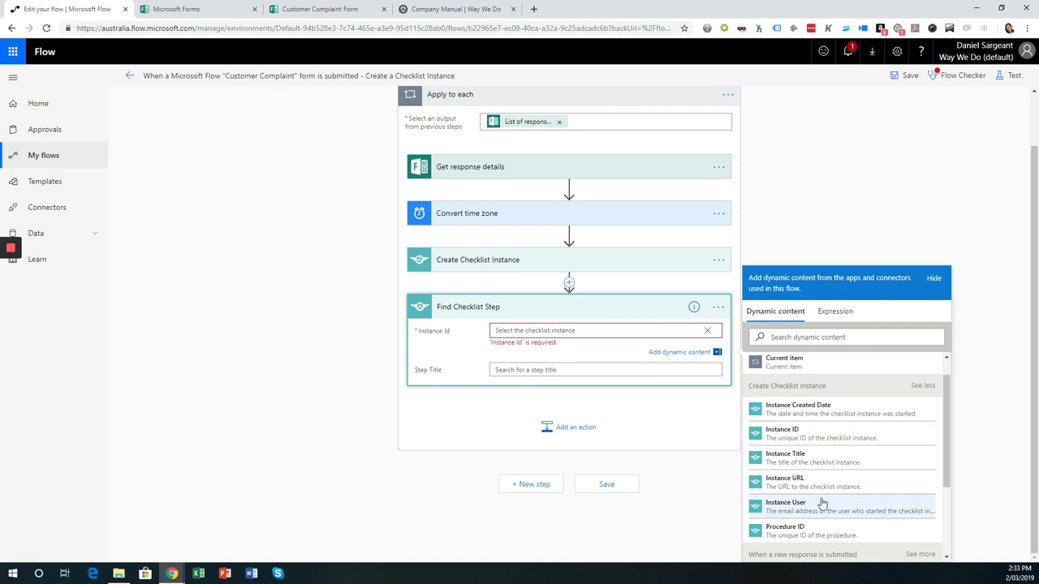
pyautogui.click(792, 434)
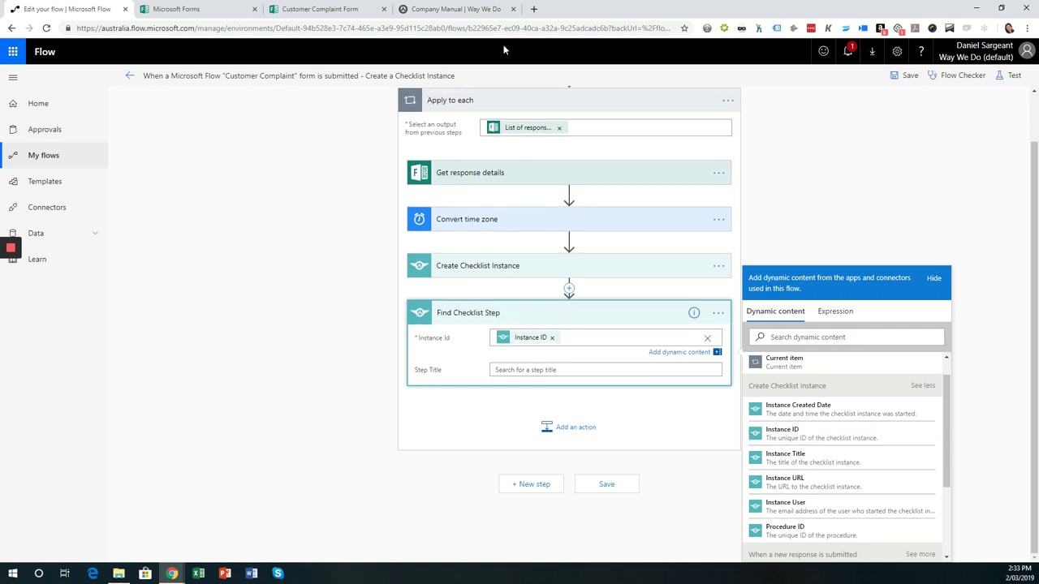
pyautogui.scroll(1, 511, 185)
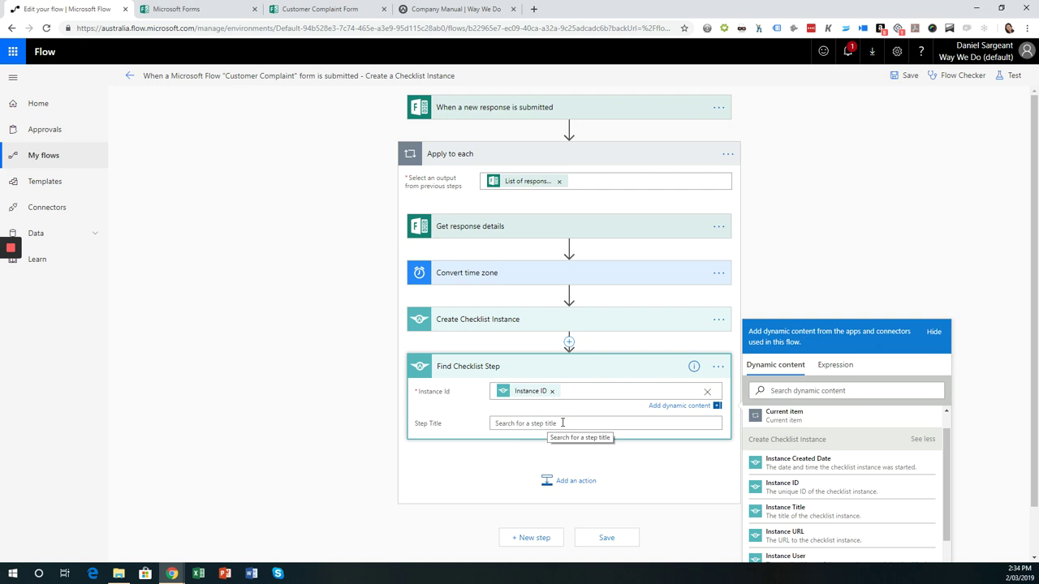
pyautogui.click(561, 423)
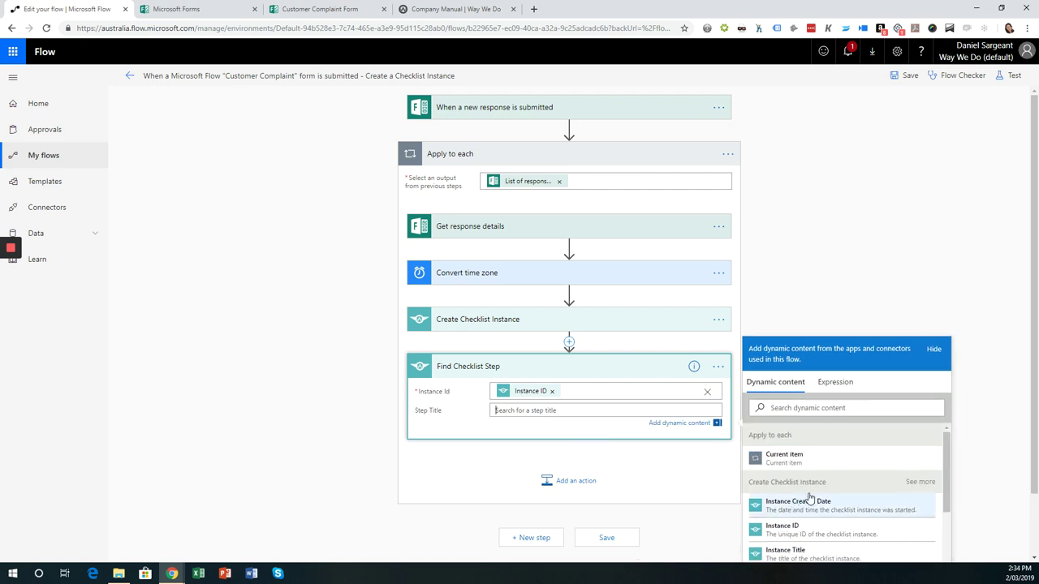
pyautogui.scroll(-2, 840, 480)
pyautogui.scroll(2, 820, 457)
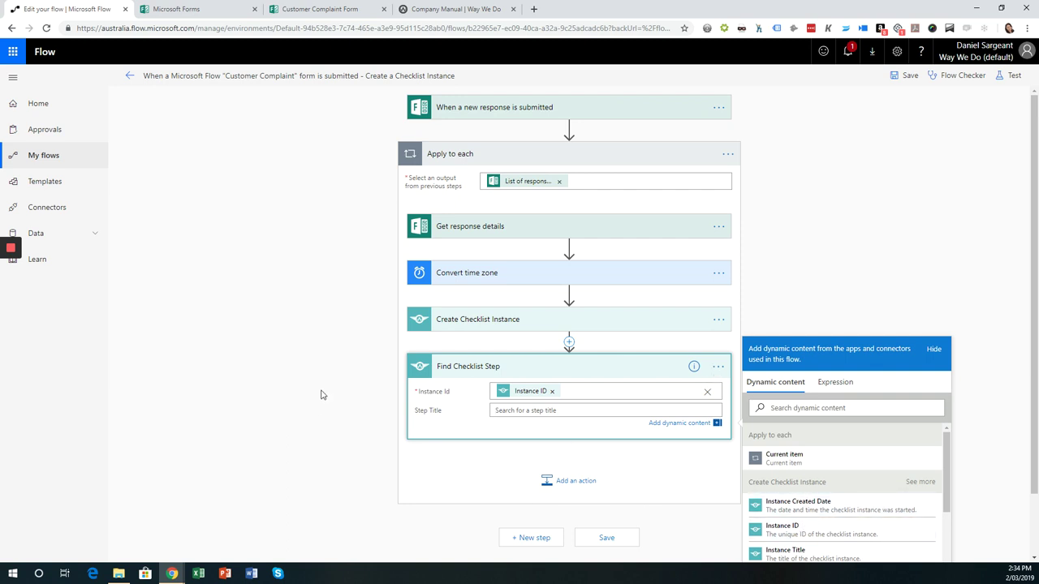
# - Select and copy the step 1 title 'How was the complaint received?' in Way We Do
pyautogui.click(424, 11)
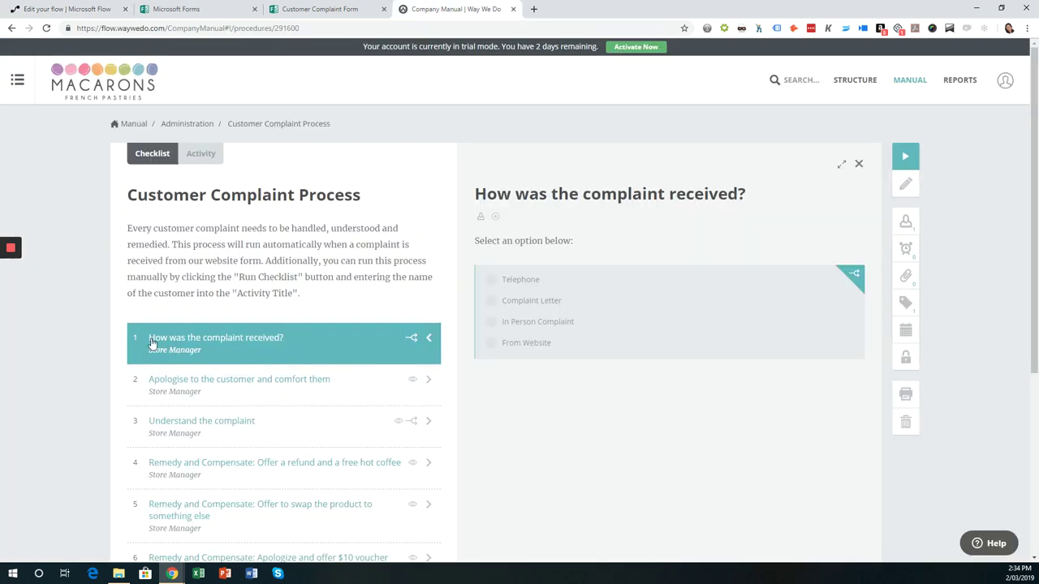
pyautogui.moveTo(286, 341); pyautogui.dragTo(145, 346)
pyautogui.hotkey('ctrl', 'c')
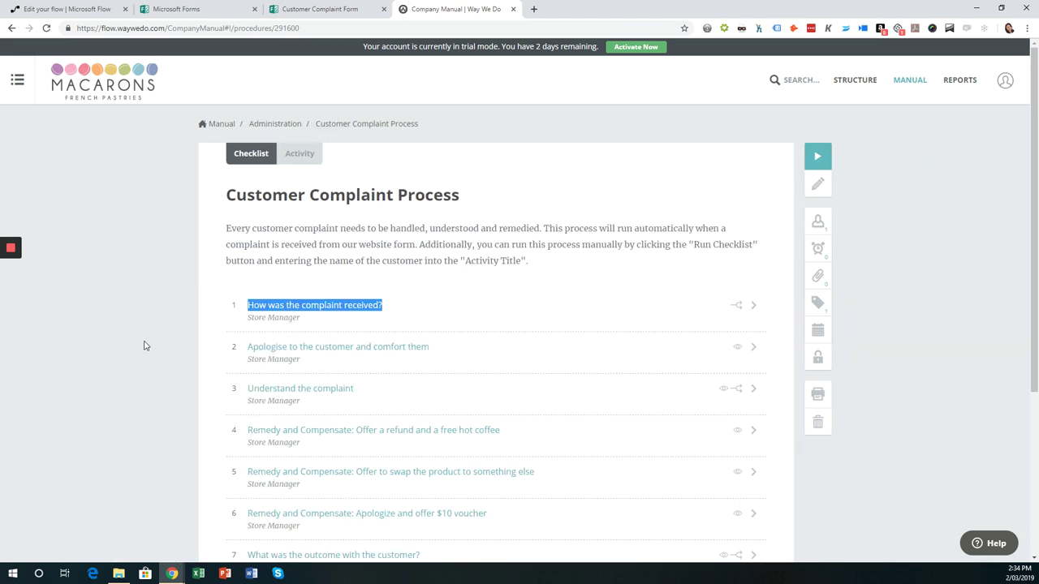
# - Paste 'How was the complaint received?' into the Find Checklist Step's Step Title field
pyautogui.click(67, 9)
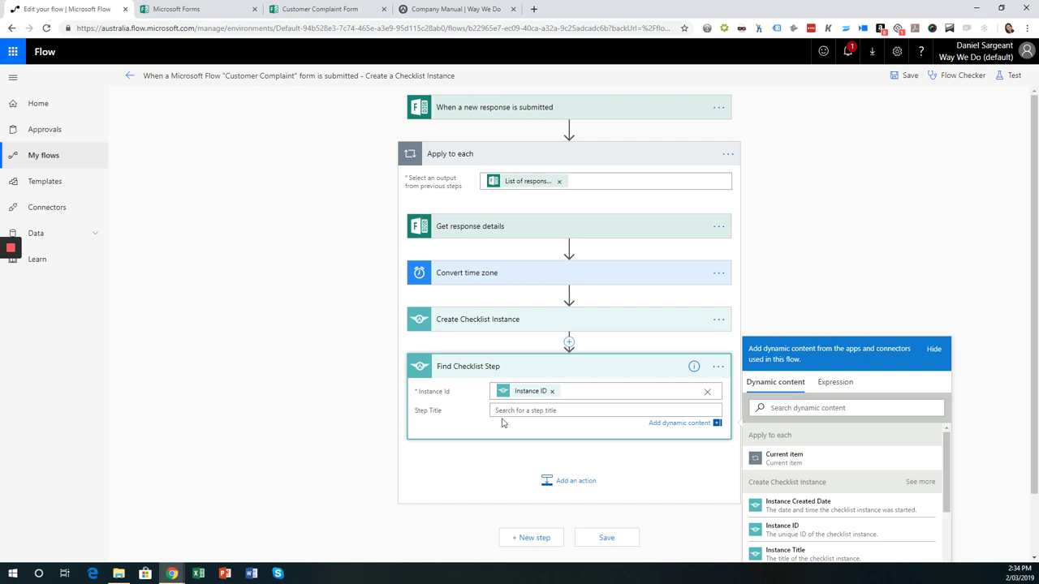
pyautogui.hotkey('ctrl', 'v')
pyautogui.scroll(-1, 565, 470)
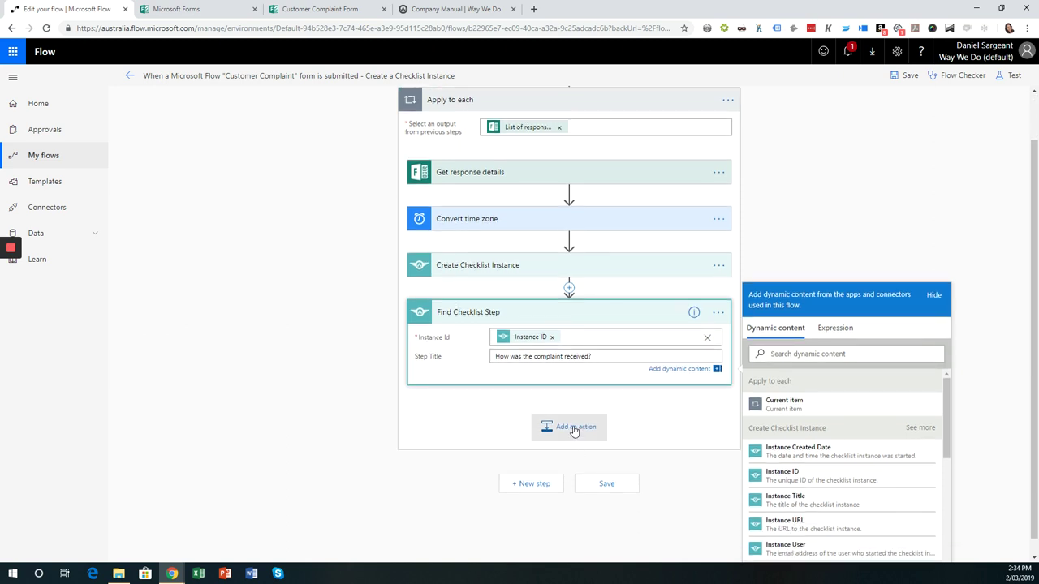
# - Add an Apply to each control after Find Checklist Step, looping over its Body output
pyautogui.click(574, 429)
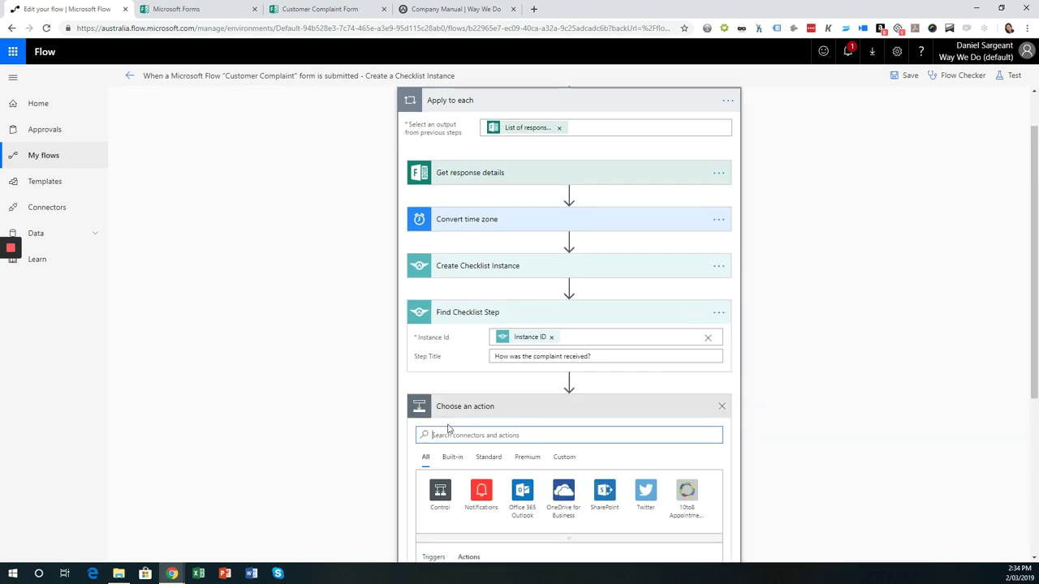
pyautogui.write('apply')
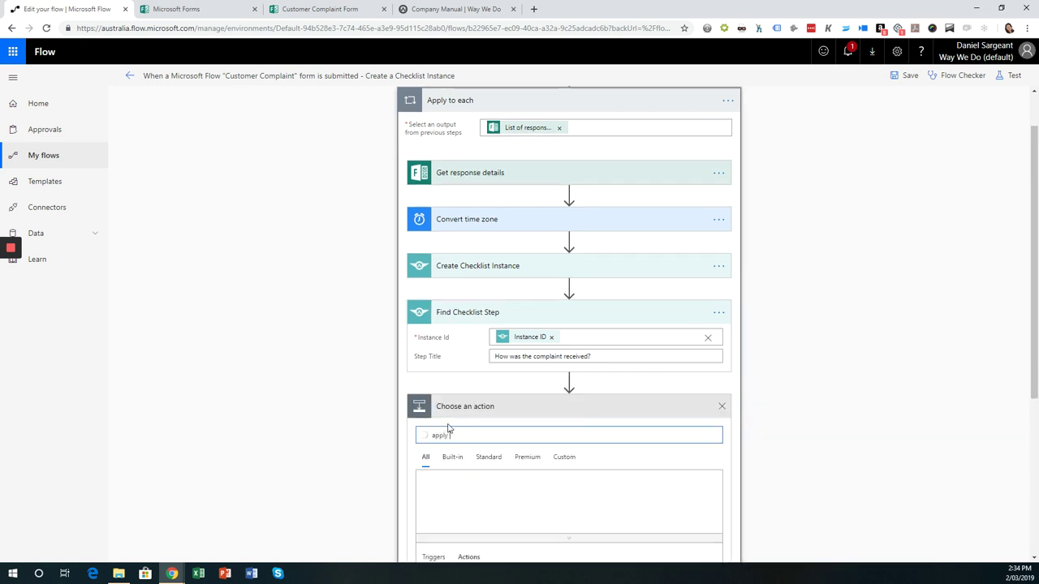
pyautogui.write(' to each')
pyautogui.scroll(-2, 536, 499)
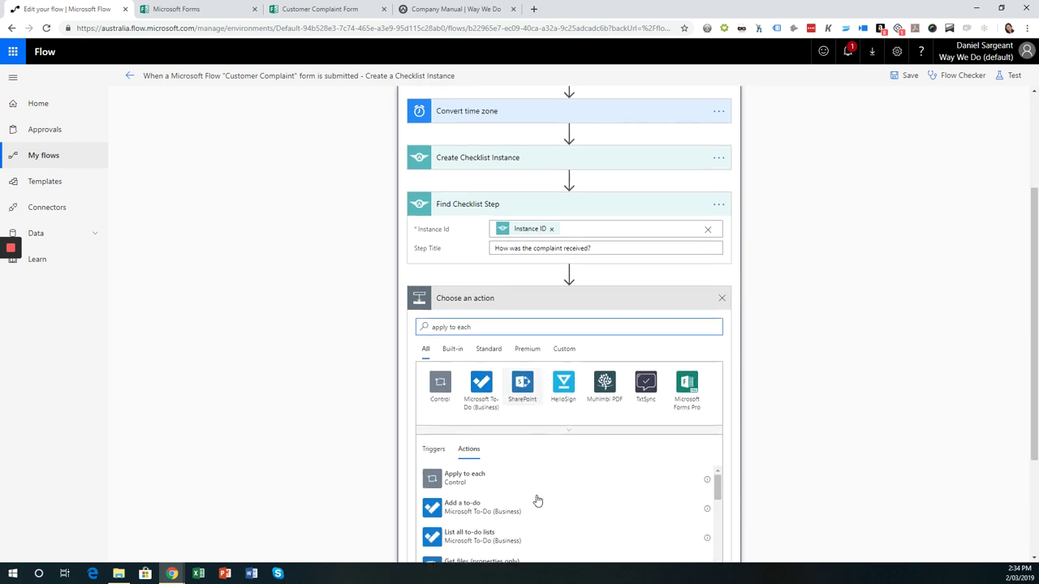
pyautogui.click(467, 478)
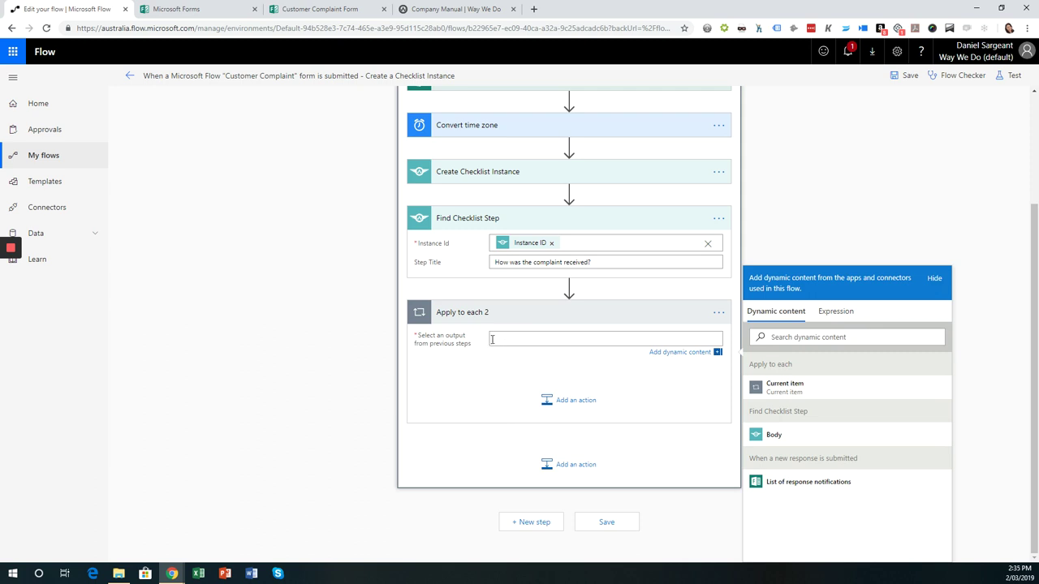
pyautogui.click(772, 436)
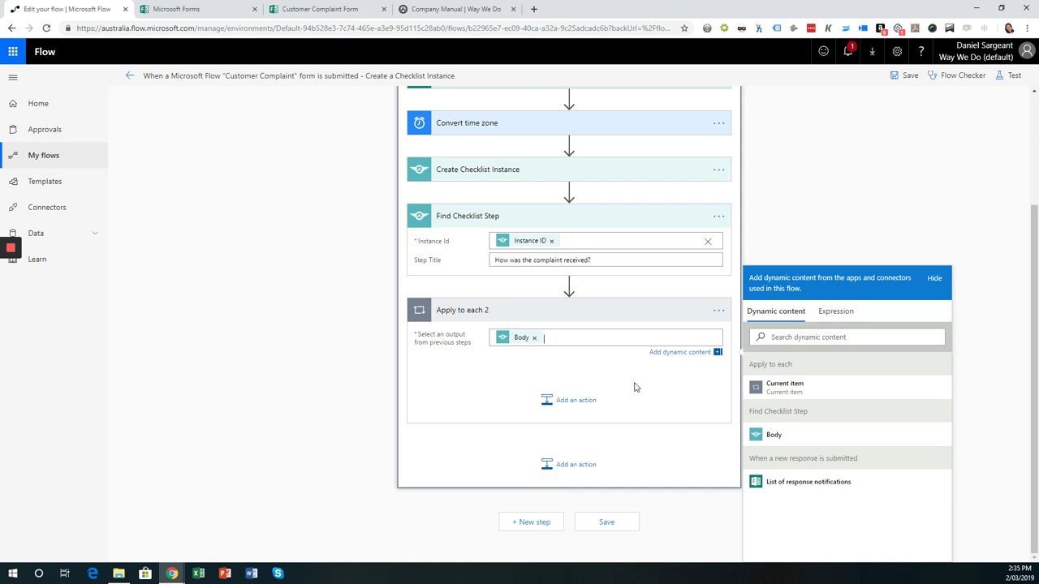
# - Search 'way we do' inside Apply to each 2 and add 'Add a comment to a checklist instance step'
pyautogui.click(578, 401)
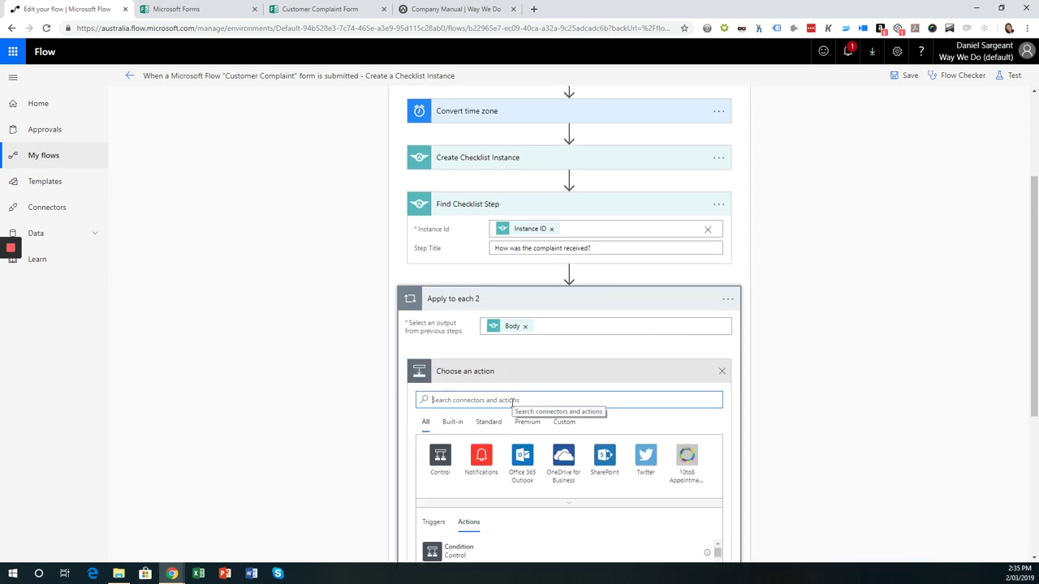
pyautogui.write('way we do')
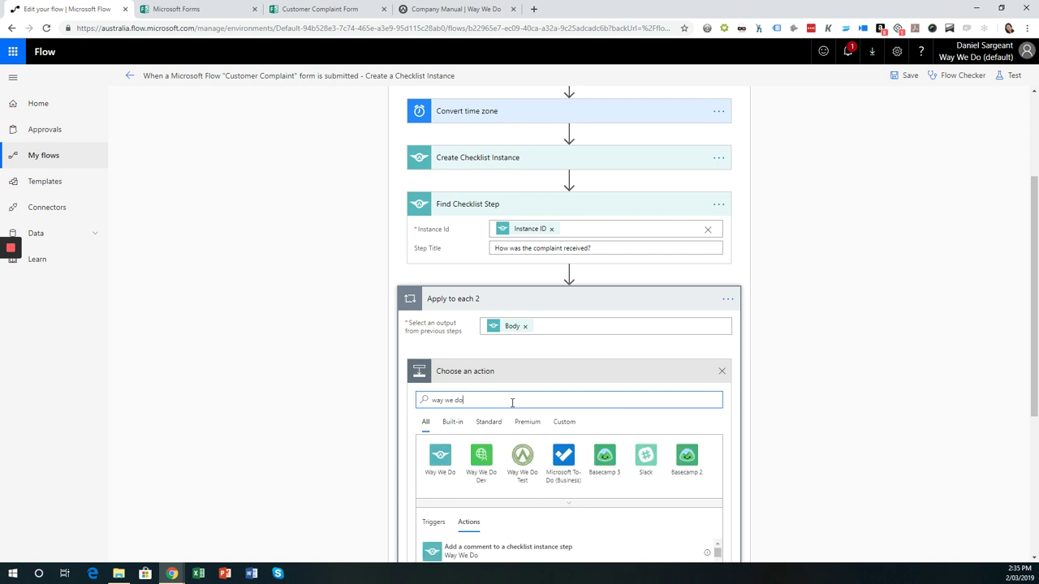
pyautogui.scroll(-2, 487, 461)
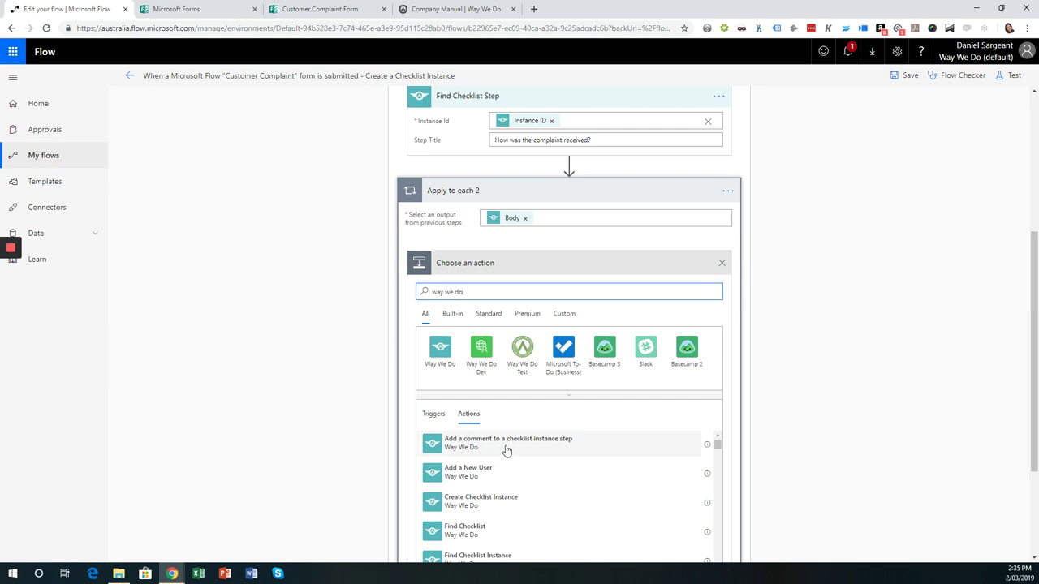
pyautogui.click(509, 444)
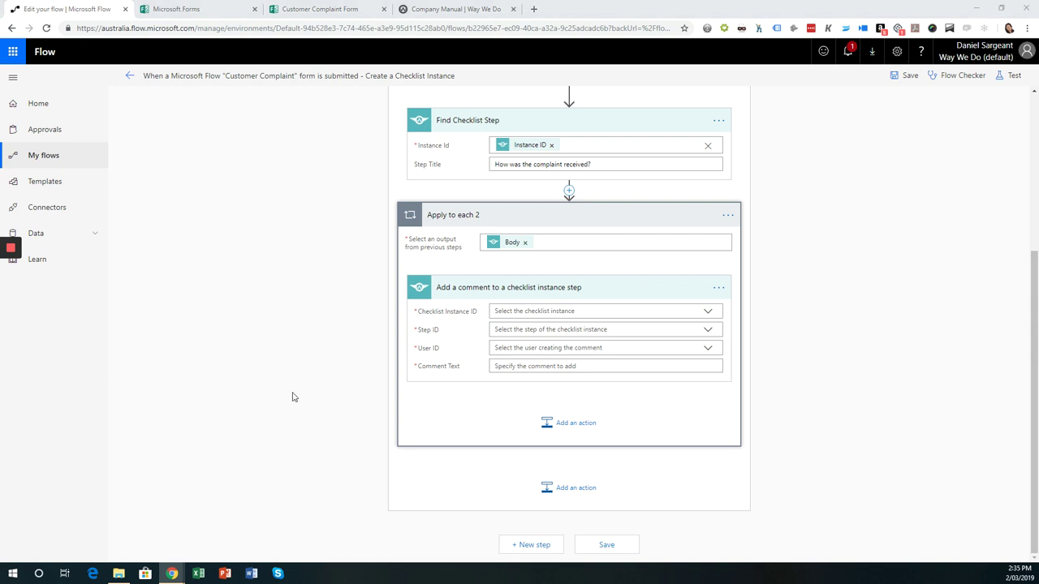
# - Set the comment's Checklist Instance ID to the custom value Instance ID
pyautogui.click(592, 312)
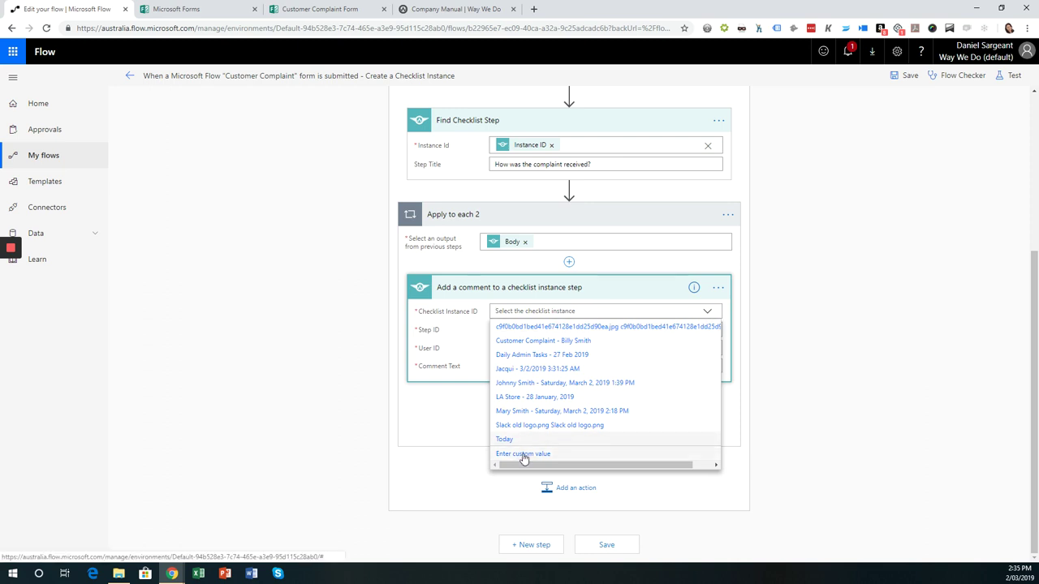
pyautogui.click(523, 454)
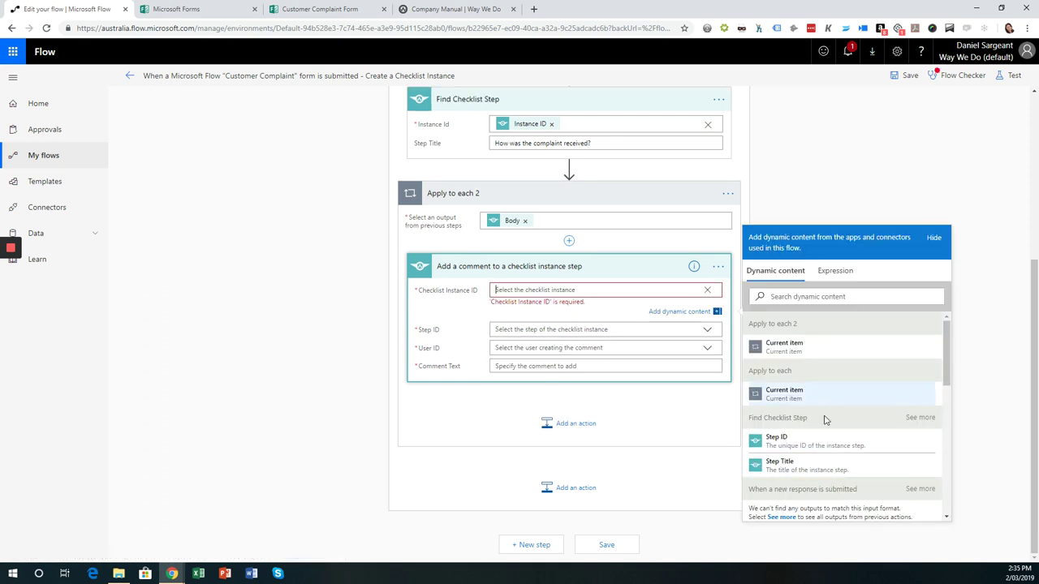
pyautogui.scroll(-2, 826, 422)
pyautogui.scroll(-1, 826, 423)
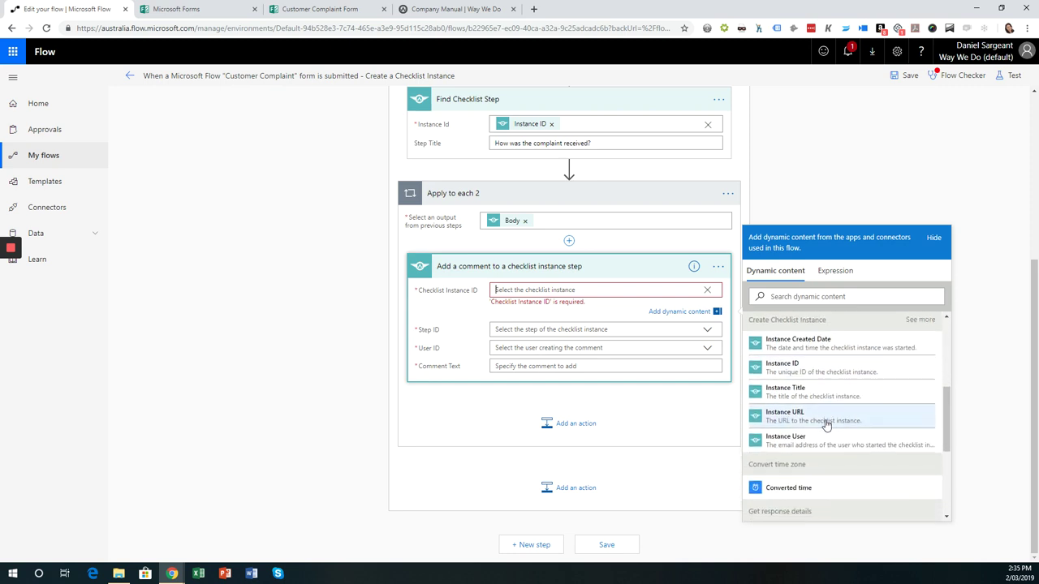
pyautogui.click(790, 369)
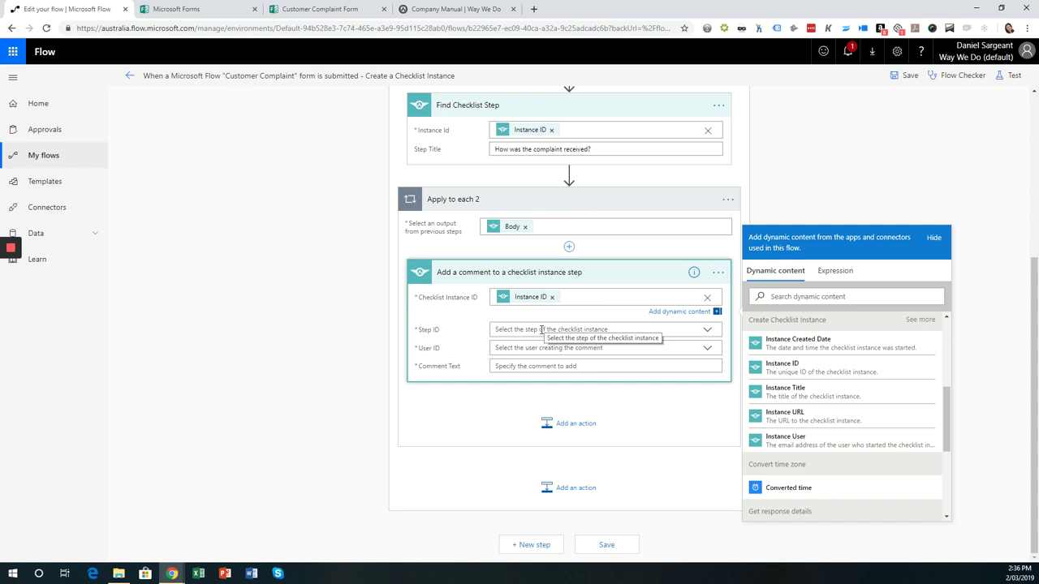
# - Set Step ID to the found step's Step ID and choose the commenting user for User ID
pyautogui.click(541, 329)
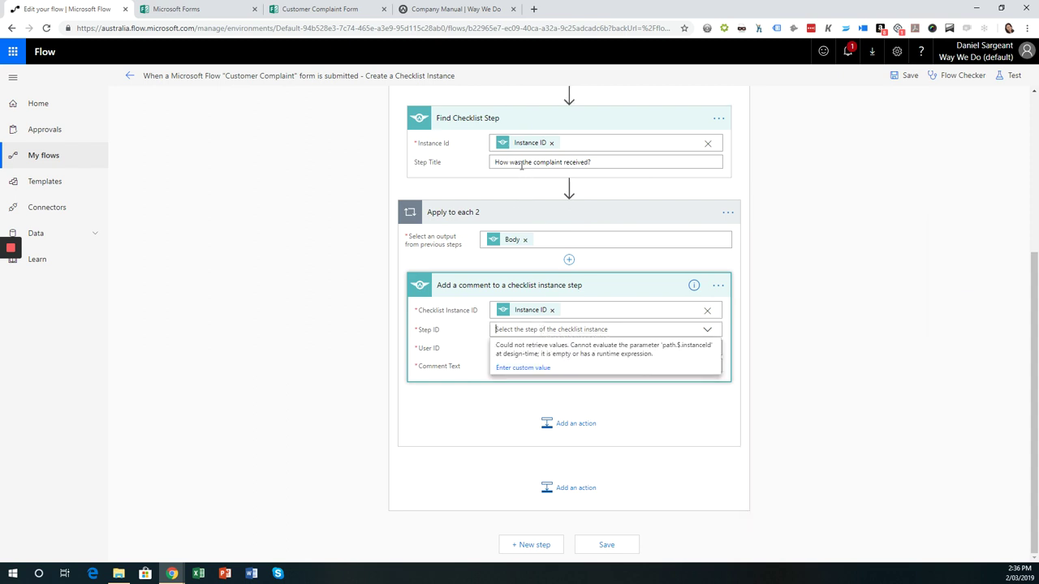
pyautogui.scroll(1, 605, 227)
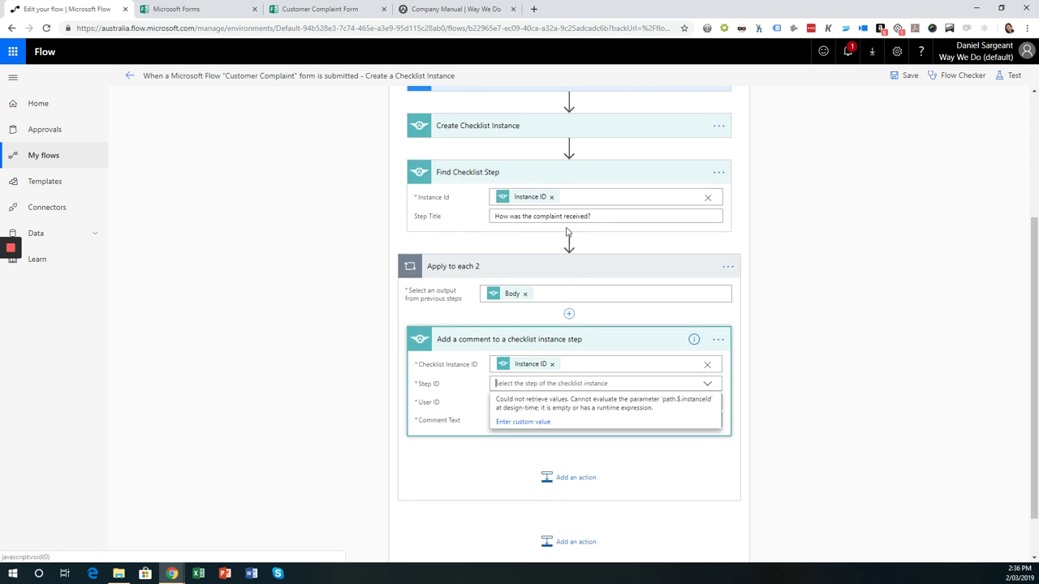
pyautogui.click(524, 423)
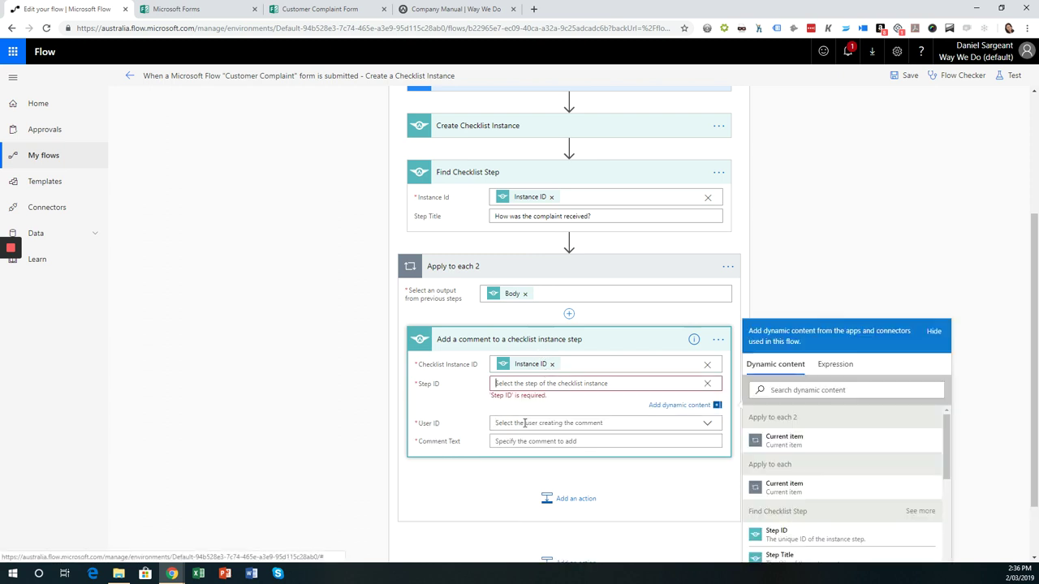
pyautogui.scroll(-4, 836, 467)
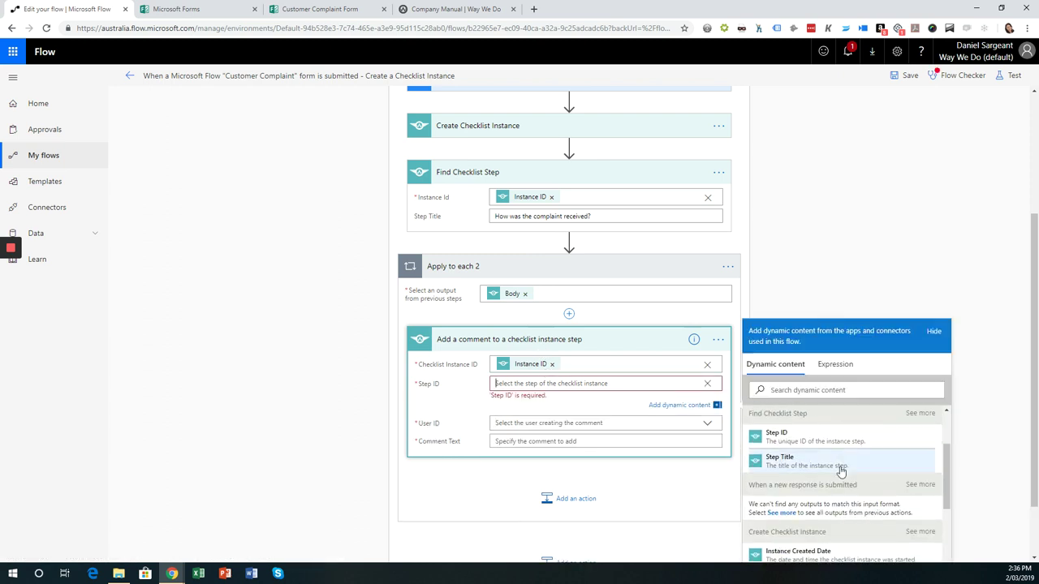
pyautogui.click(777, 427)
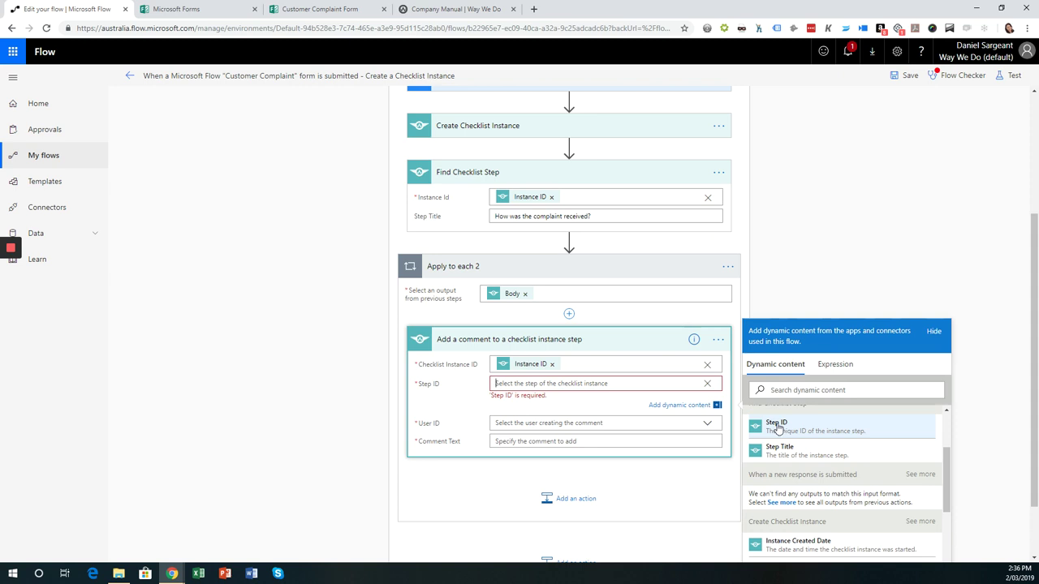
pyautogui.click(578, 417)
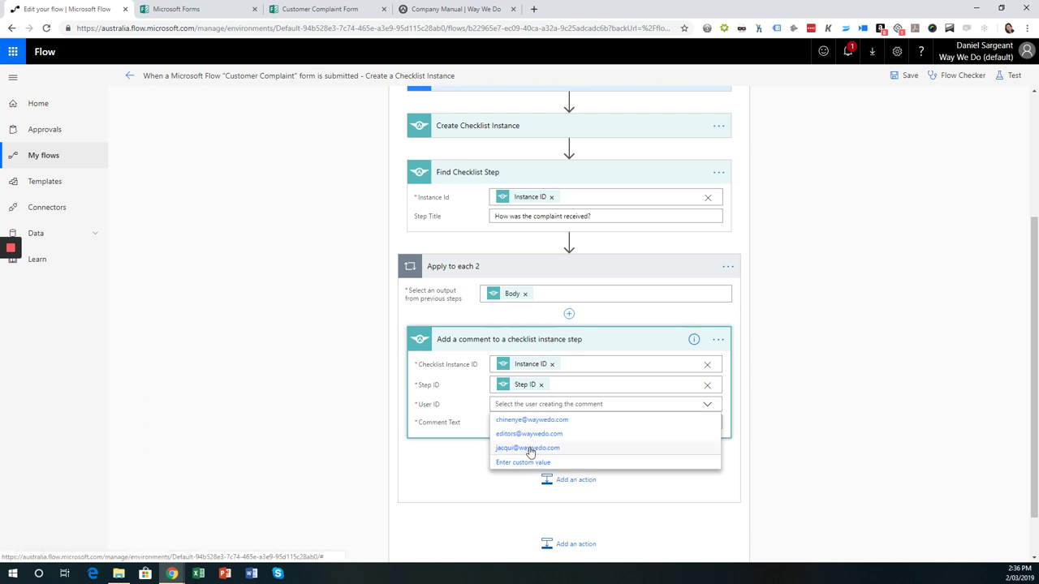
pyautogui.click(529, 448)
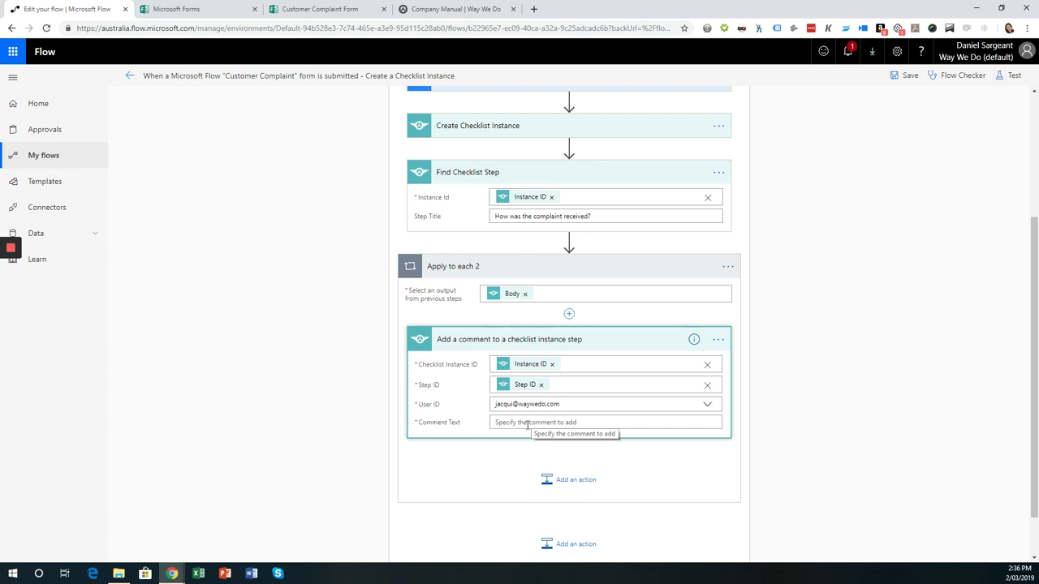
# - Start the comment with 'Issue Details' and a Customer Name line filled from the form's name answer
pyautogui.click(527, 423)
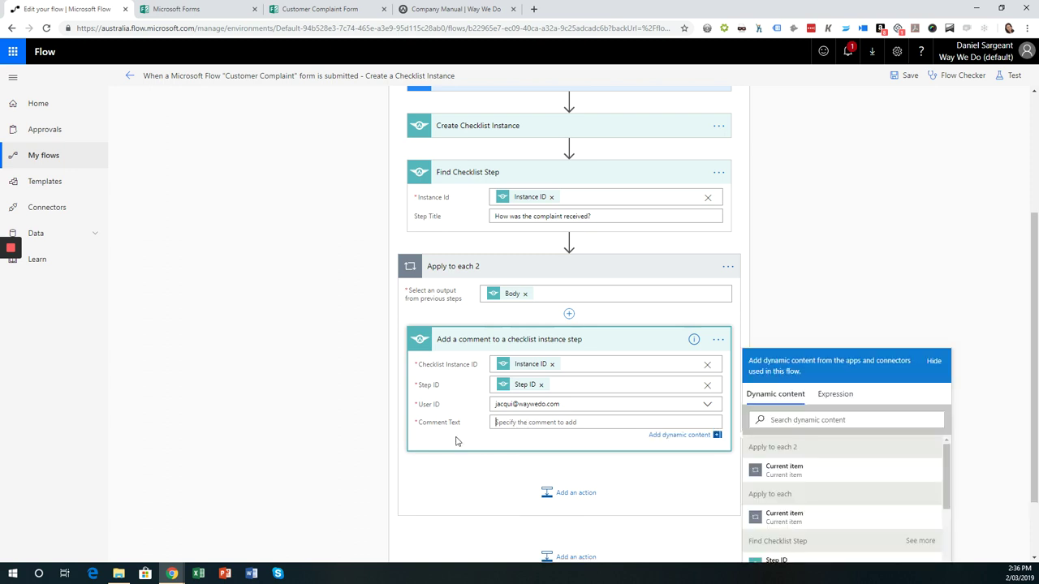
pyautogui.scroll(-5, 898, 451)
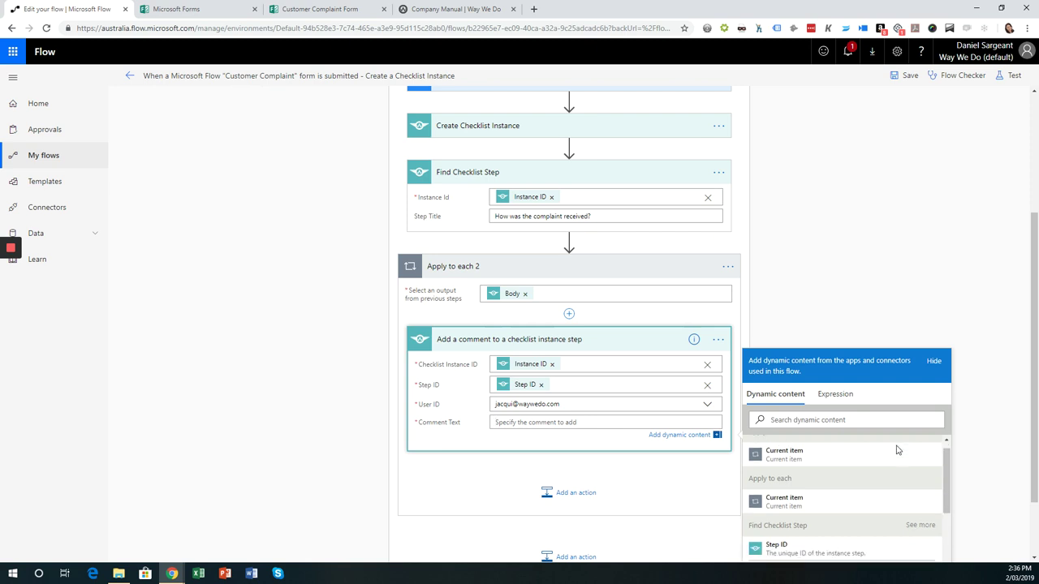
pyautogui.click(973, 410)
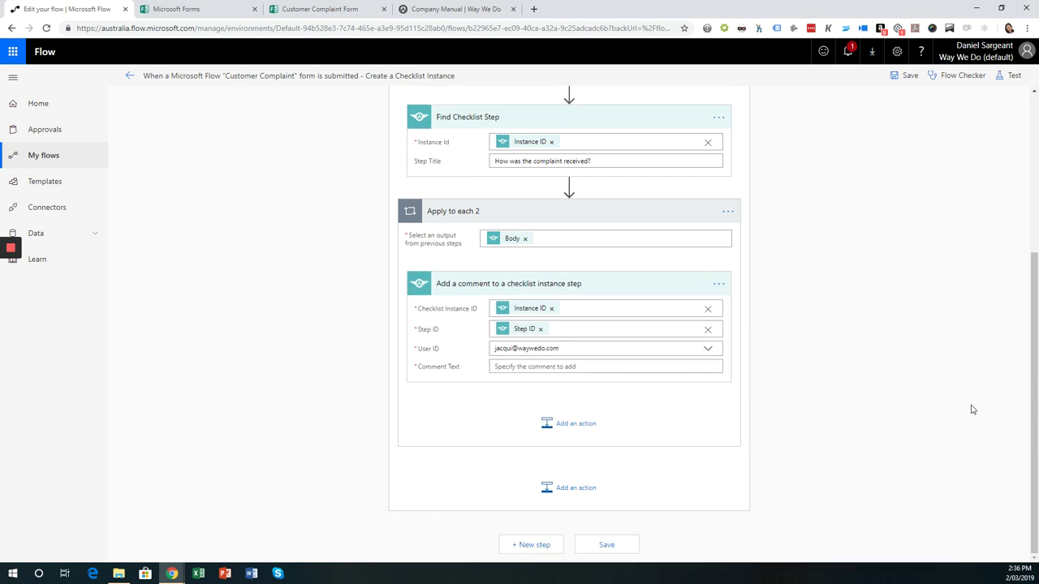
pyautogui.click(596, 366)
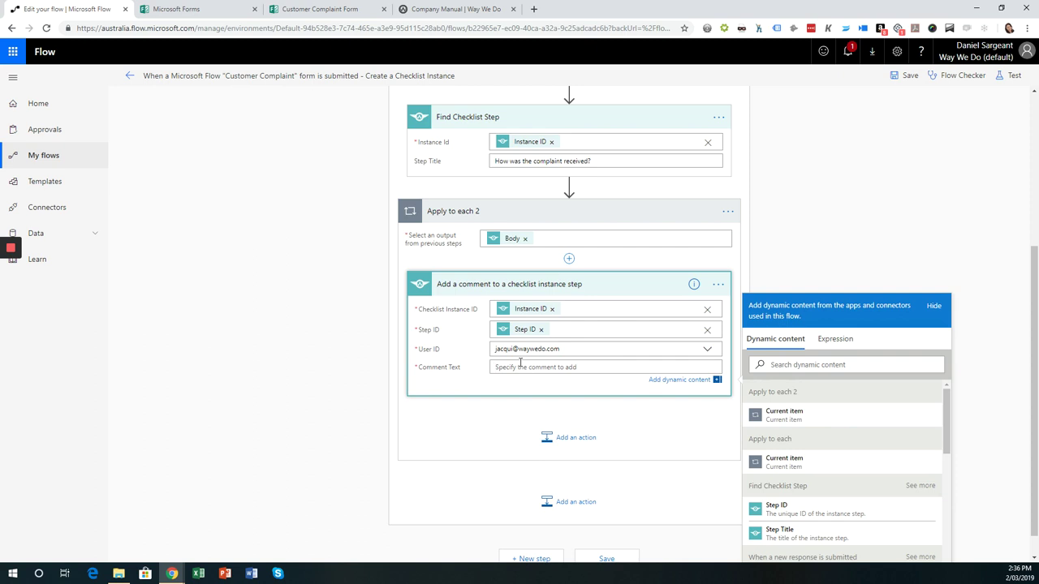
pyautogui.write('Issue Details')
pyautogui.press('Return')
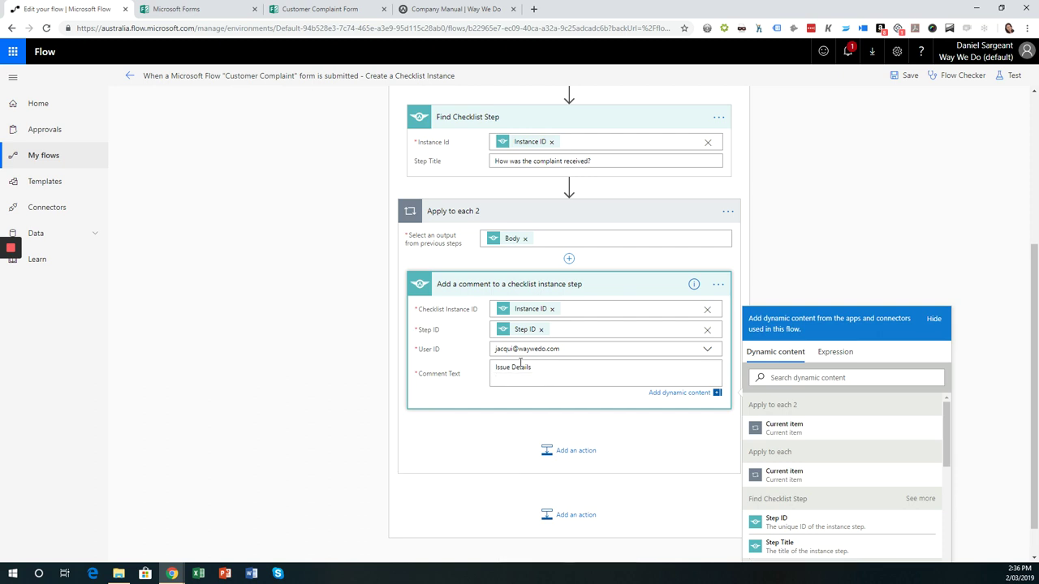
pyautogui.write('Customer Name:')
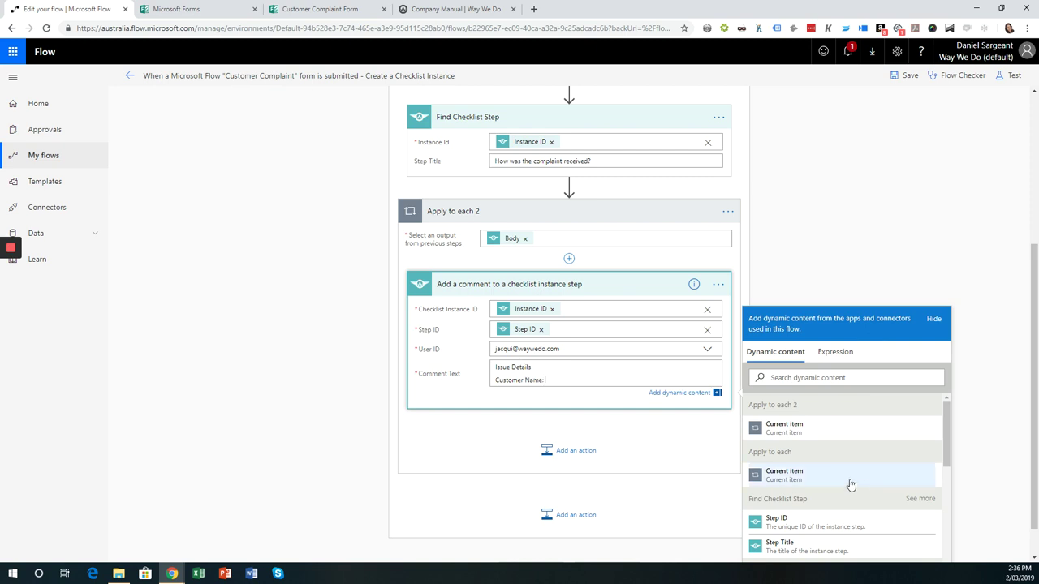
pyautogui.scroll(-5, 848, 479)
pyautogui.scroll(-5, 849, 479)
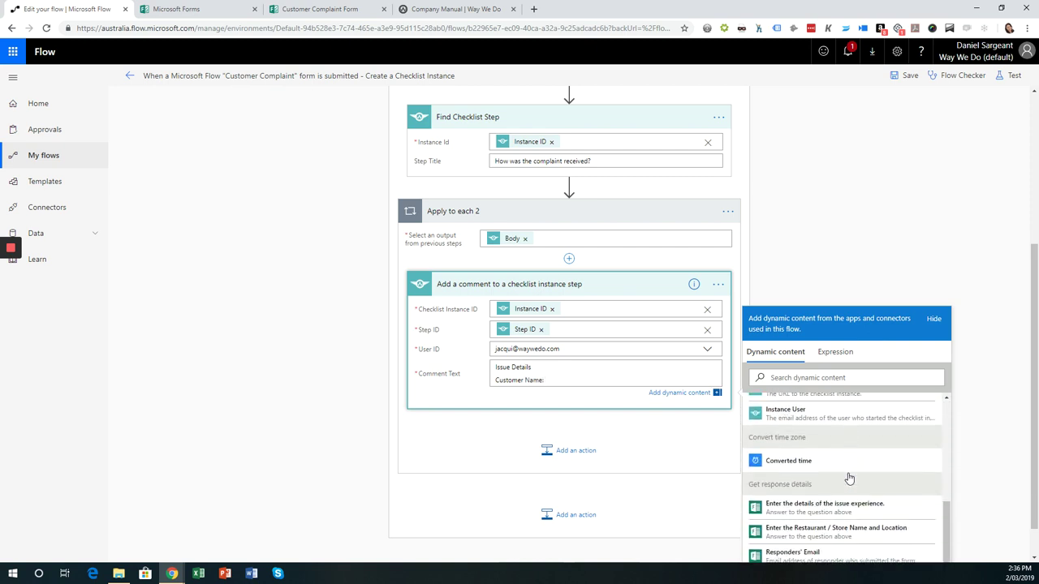
pyautogui.scroll(-1, 1034, 395)
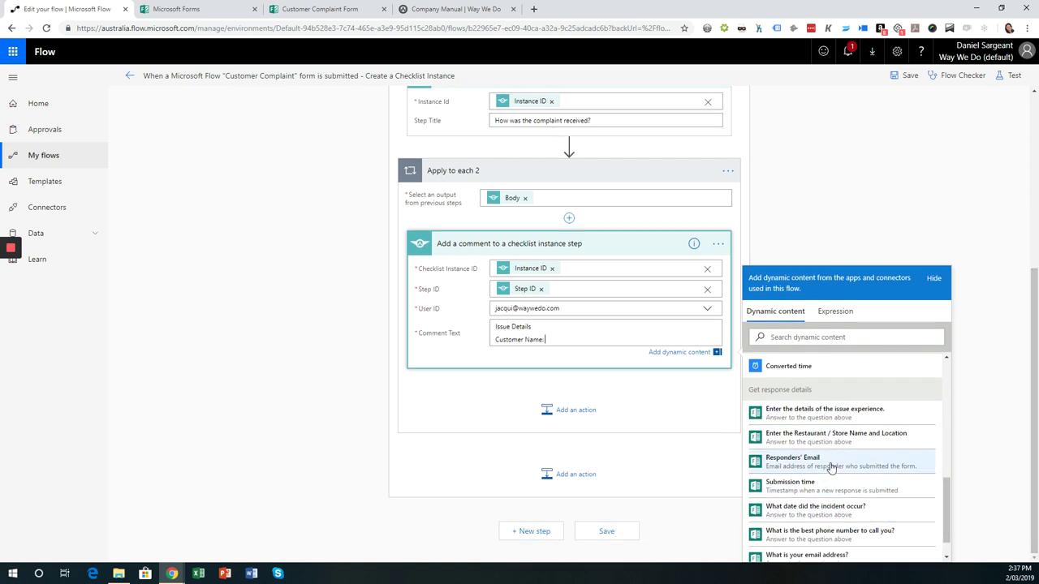
pyautogui.scroll(-1, 849, 467)
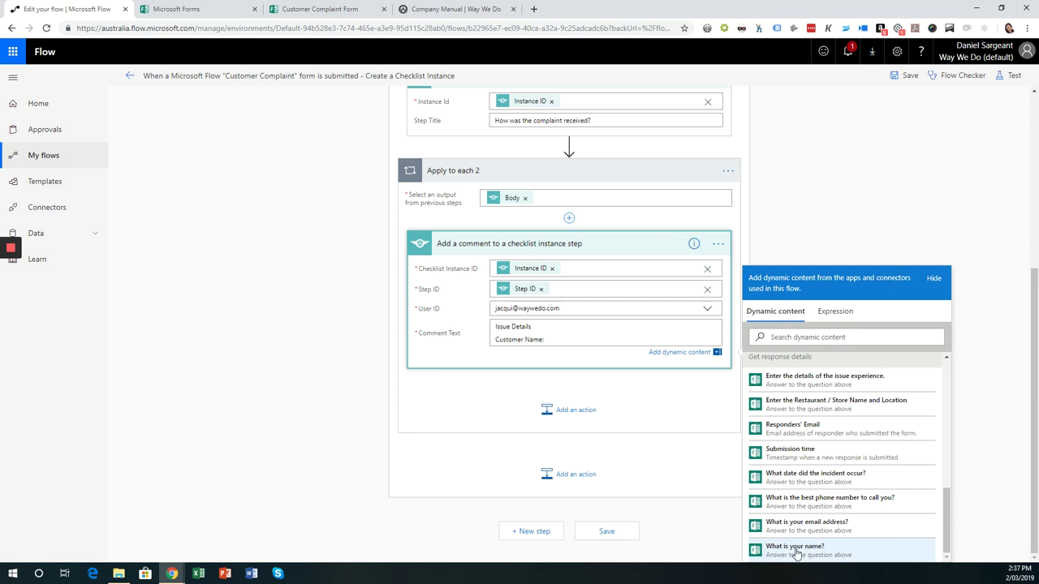
pyautogui.click(796, 553)
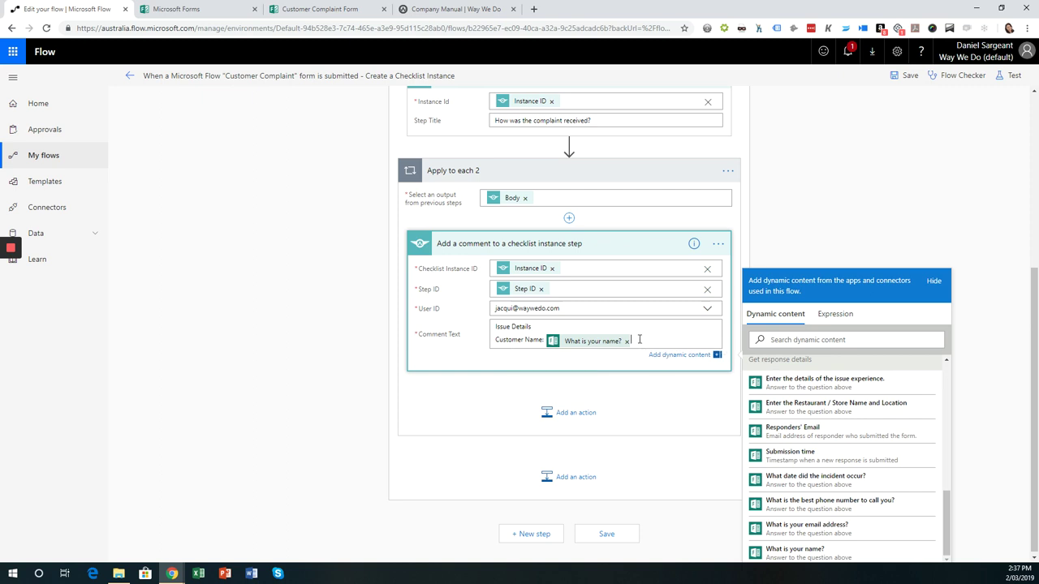
# - Add Customer Phone and Customer Email: lines filled with the form's phone and email answers
pyautogui.press('Return')
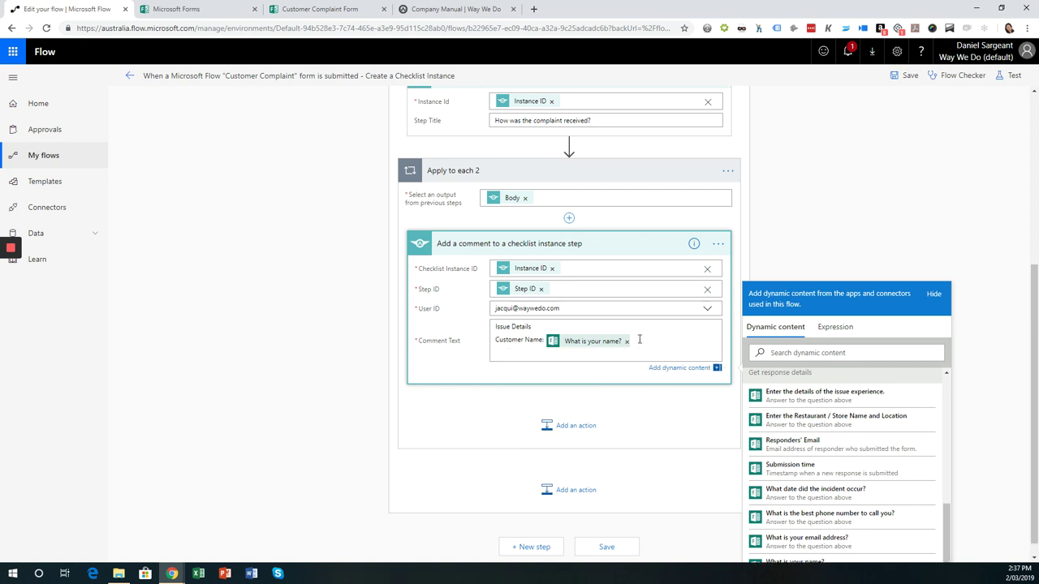
pyautogui.write('Customer Phone:')
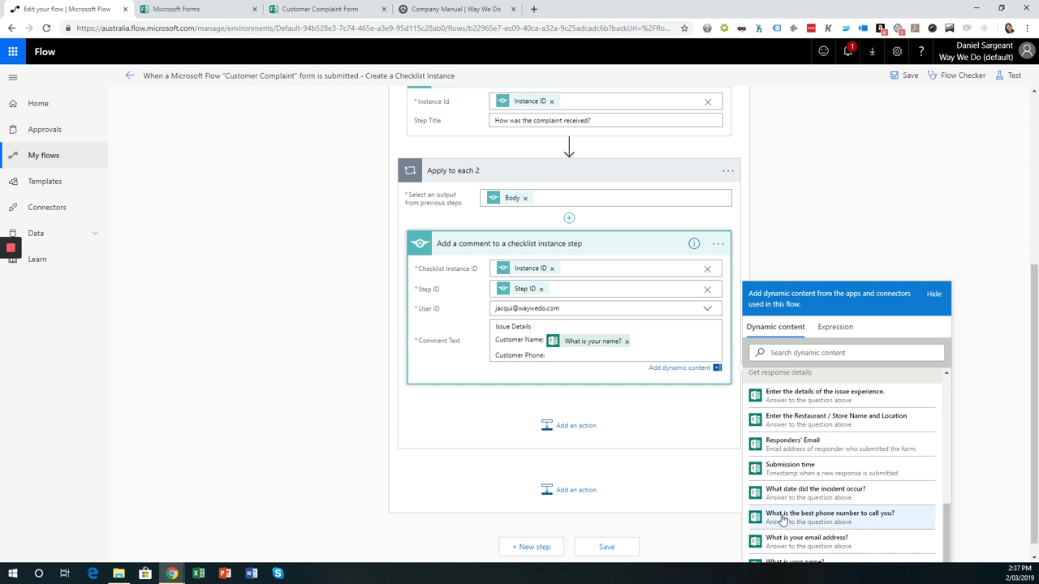
pyautogui.click(781, 518)
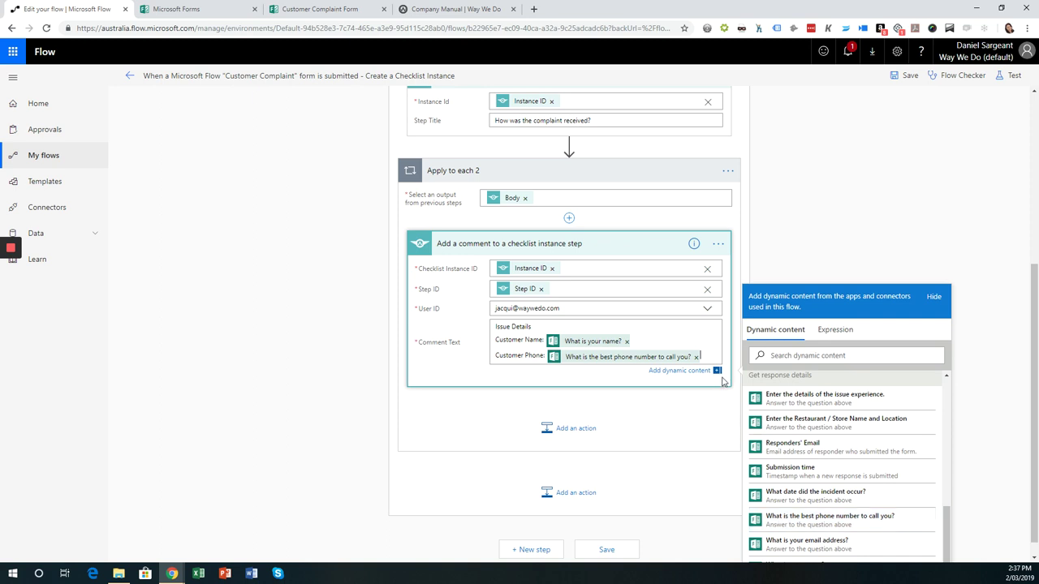
pyautogui.press('Return')
pyautogui.write('Customer Email:')
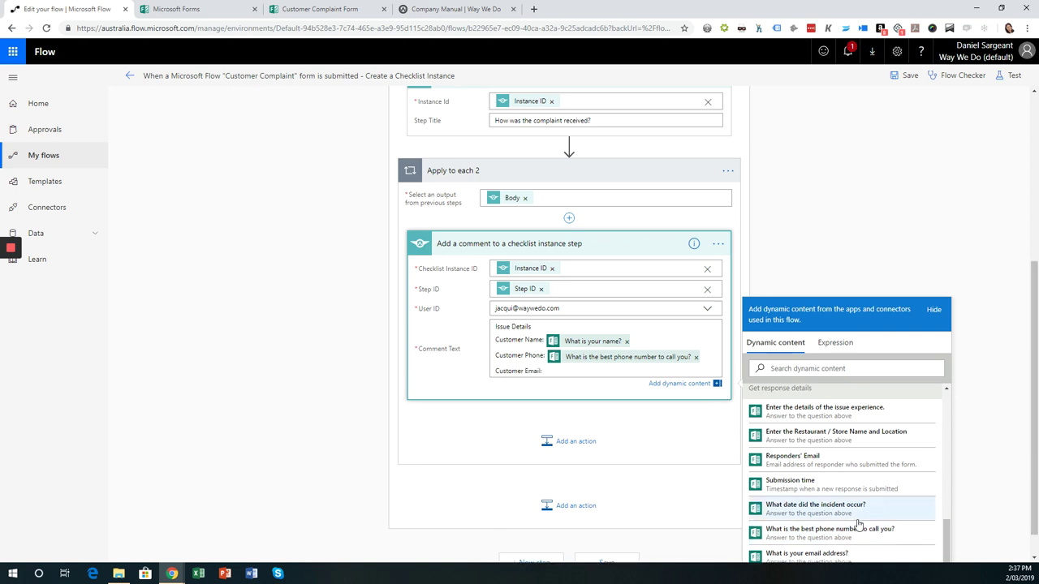
pyautogui.scroll(-1, 819, 528)
pyautogui.click(812, 525)
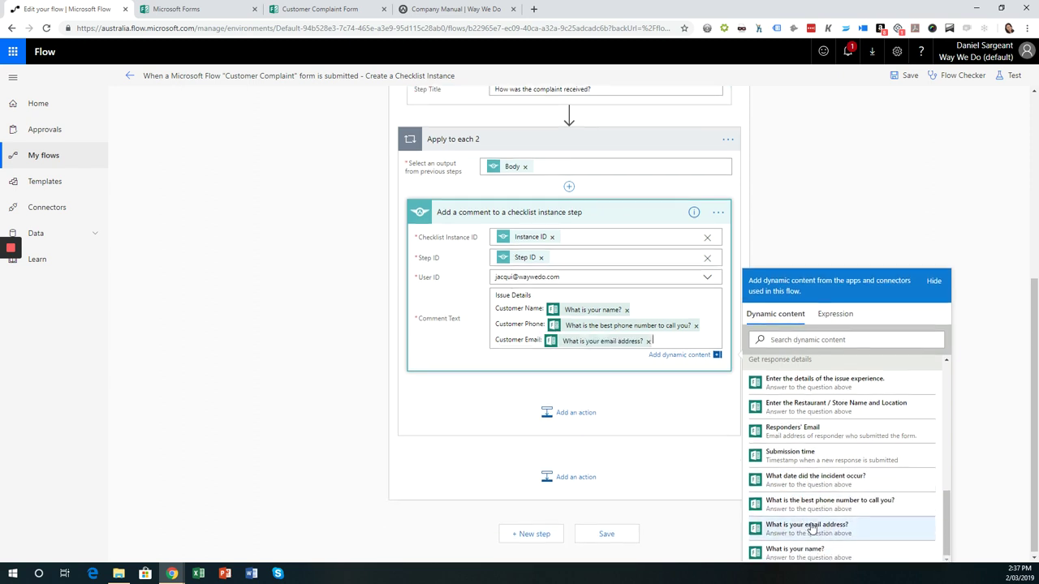
# - Add Problem, incident date and Store Name lines filled with their matching form answers
pyautogui.press('Return')
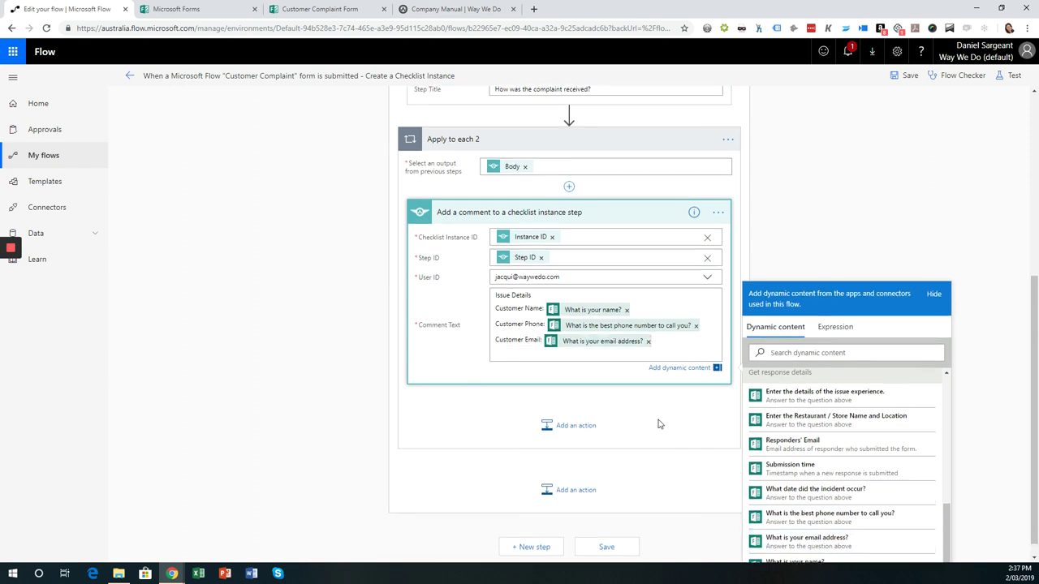
pyautogui.write('Problem Experienced:')
pyautogui.click(822, 396)
pyautogui.press('Return')
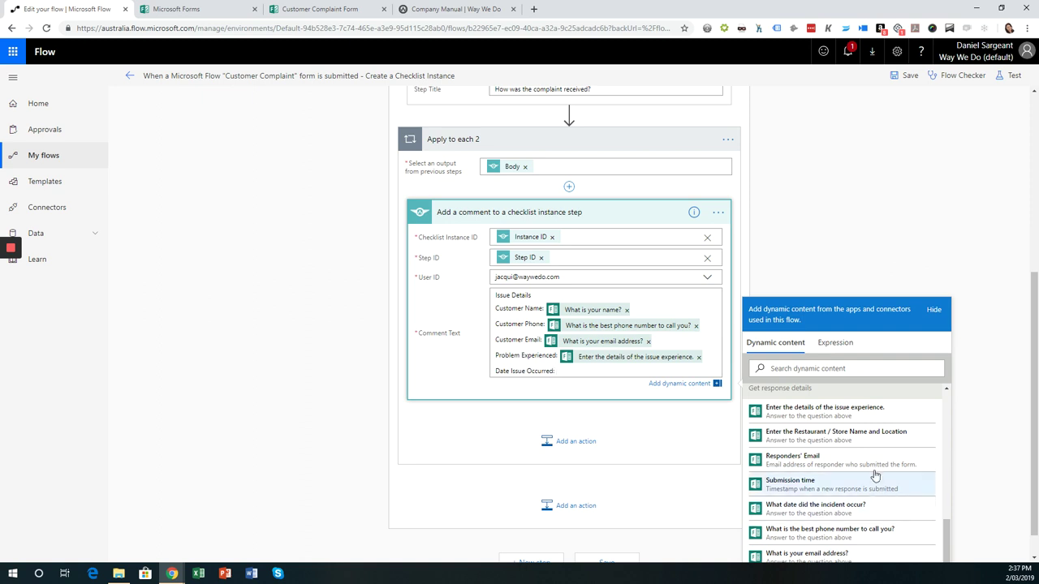
pyautogui.scroll(-1, 822, 461)
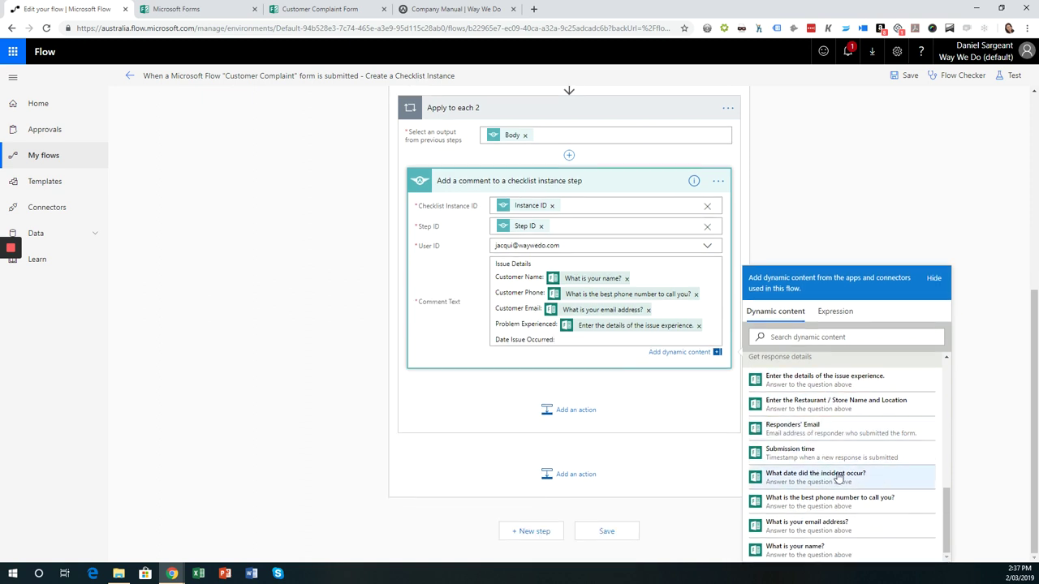
pyautogui.click(809, 479)
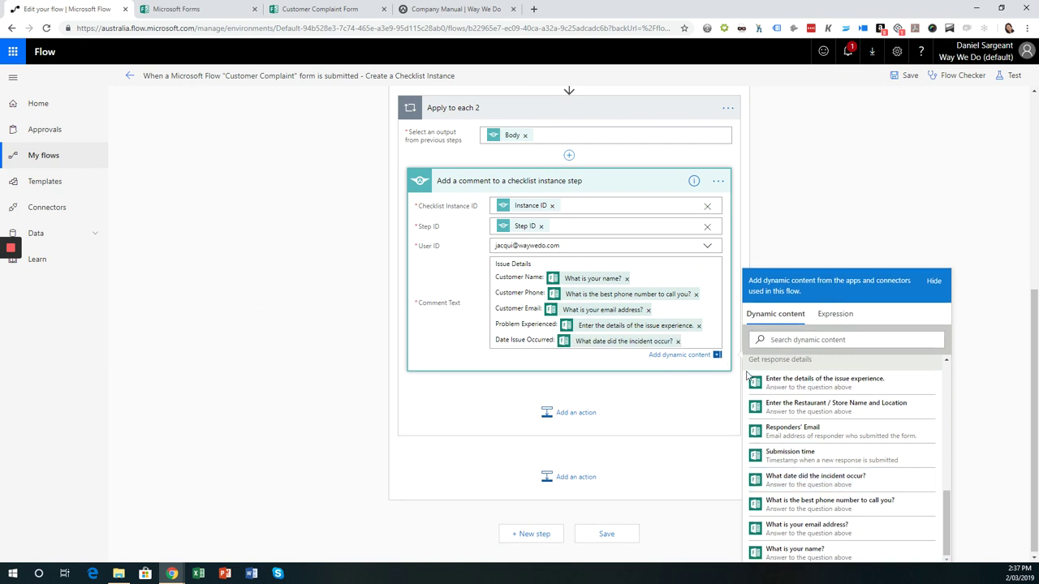
pyautogui.press('Return')
pyautogui.write('Store Name:')
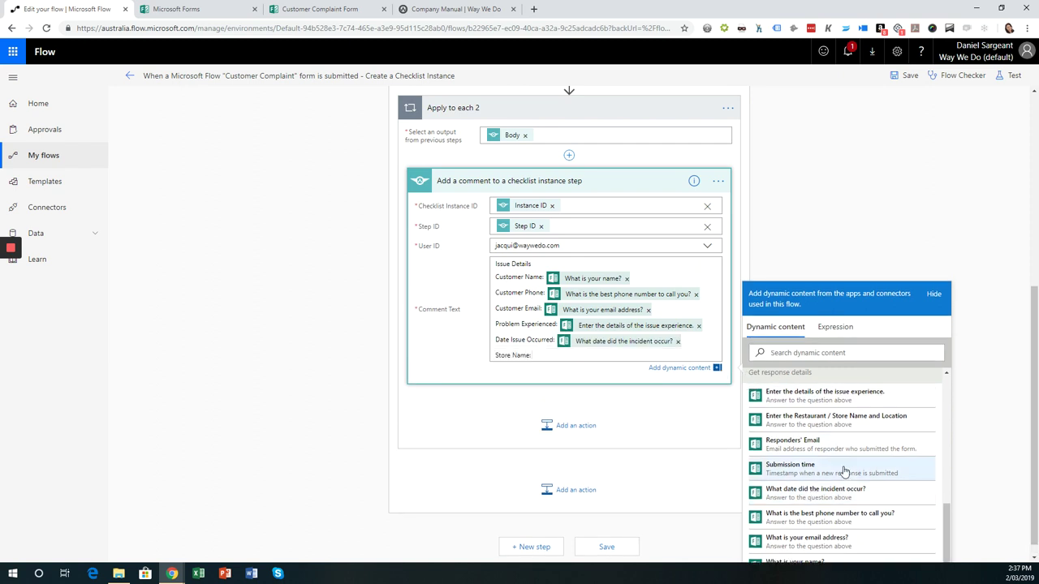
pyautogui.scroll(-1, 836, 463)
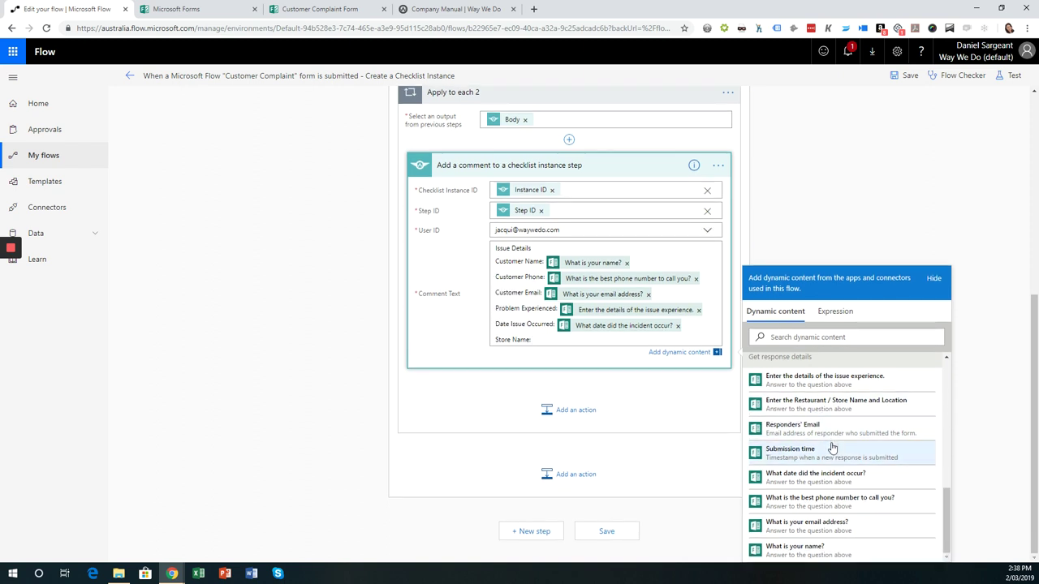
pyautogui.click(802, 411)
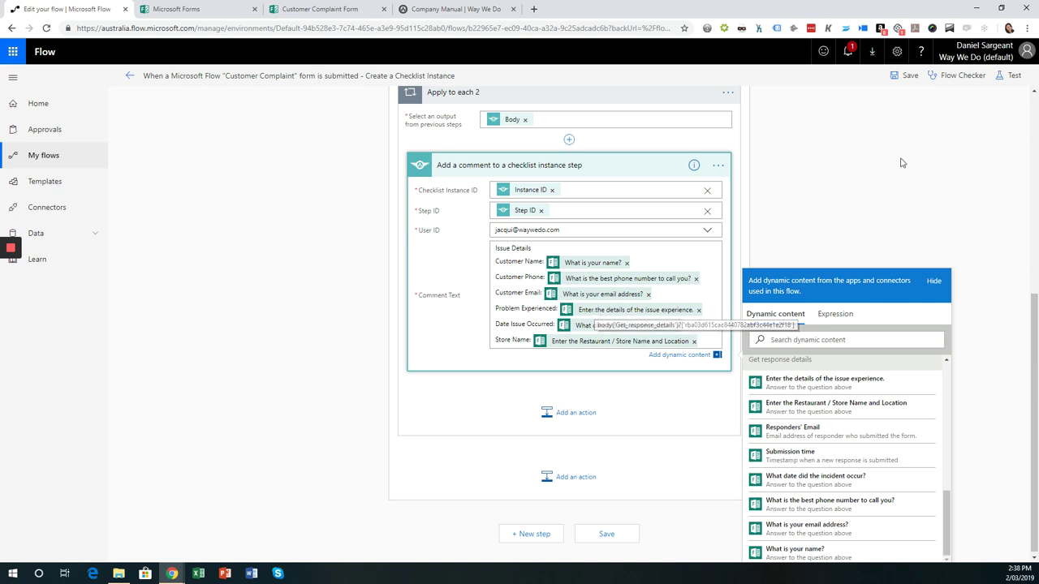
# - Save the complaint flow
pyautogui.click(870, 205)
pyautogui.scroll(2, 867, 269)
pyautogui.scroll(3, 866, 268)
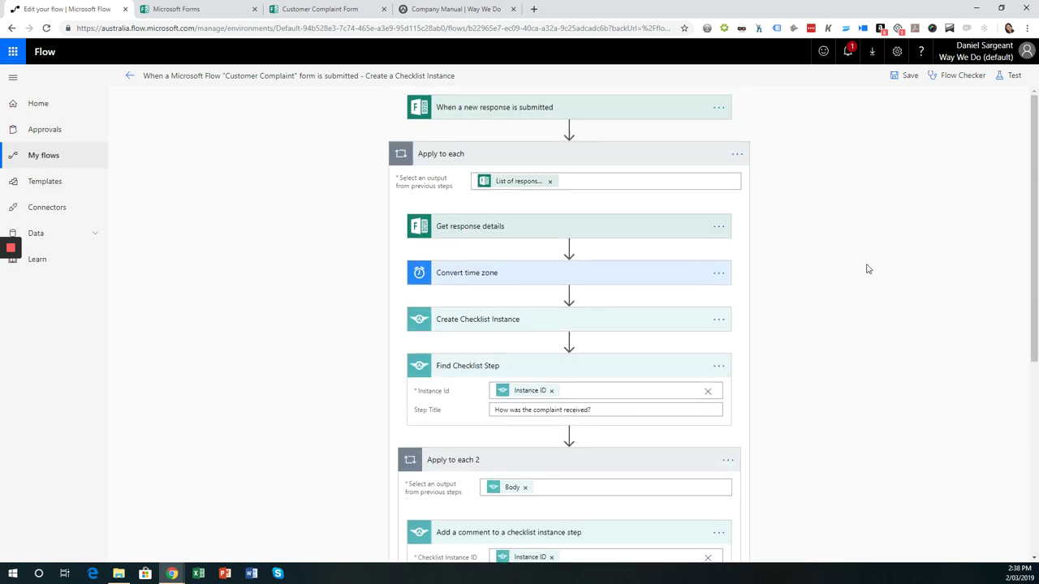
pyautogui.click(909, 78)
# - Start a flow test with 'I'll perform the trigger action' via Save & Test
pyautogui.scroll(-4, 919, 317)
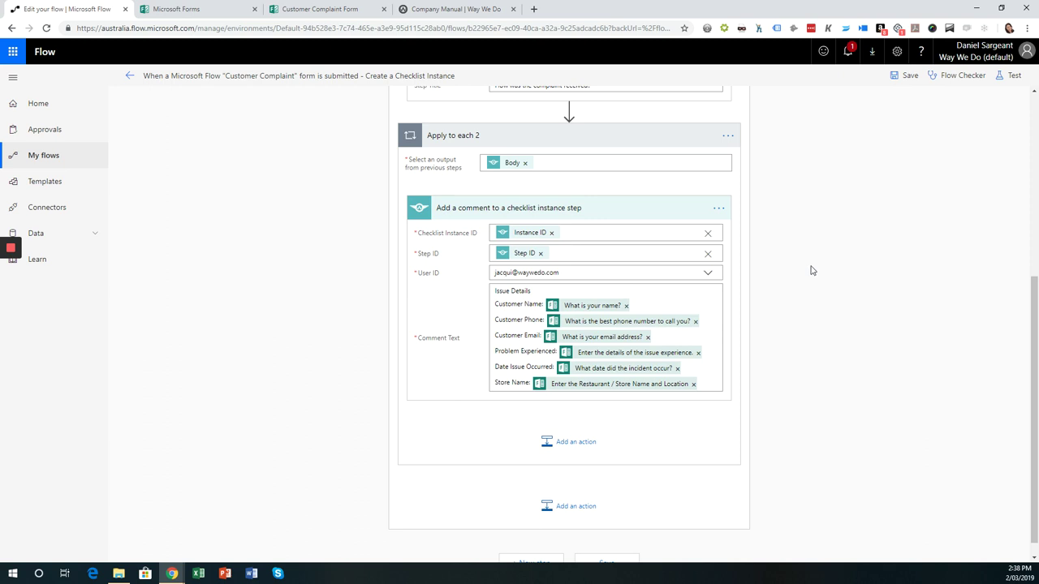
pyautogui.click(1014, 76)
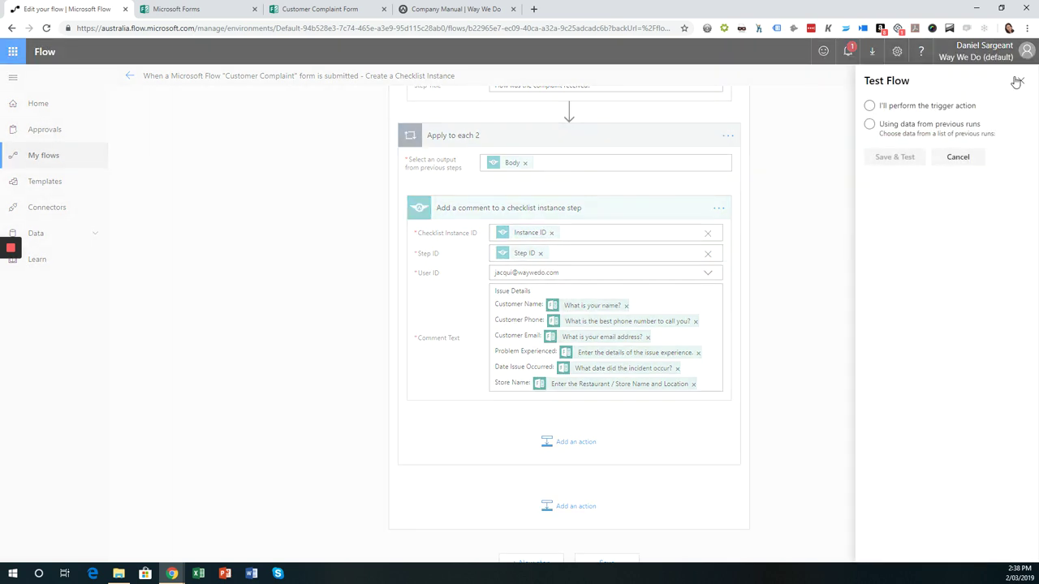
pyautogui.click(903, 111)
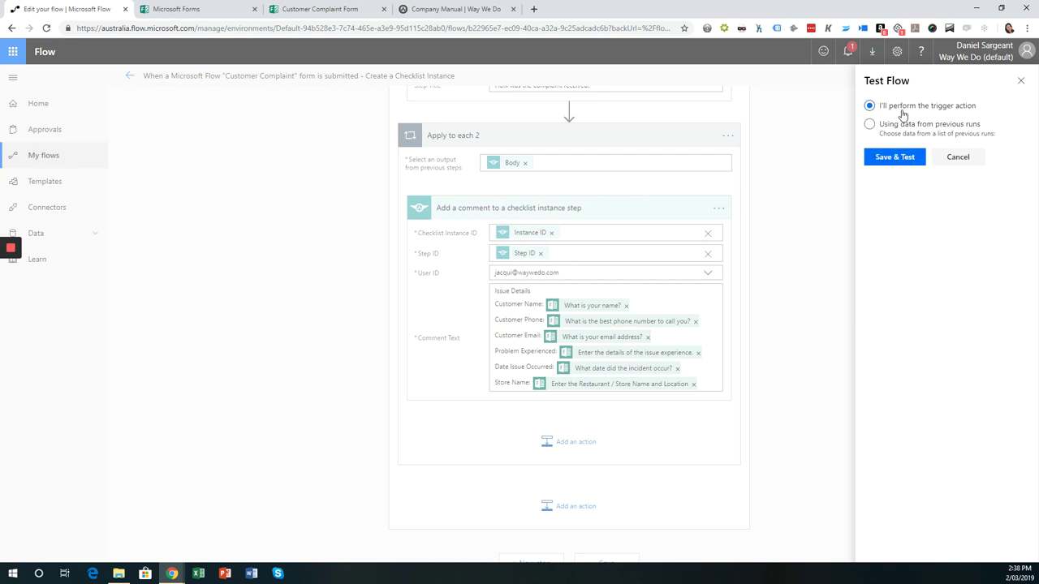
pyautogui.click(896, 159)
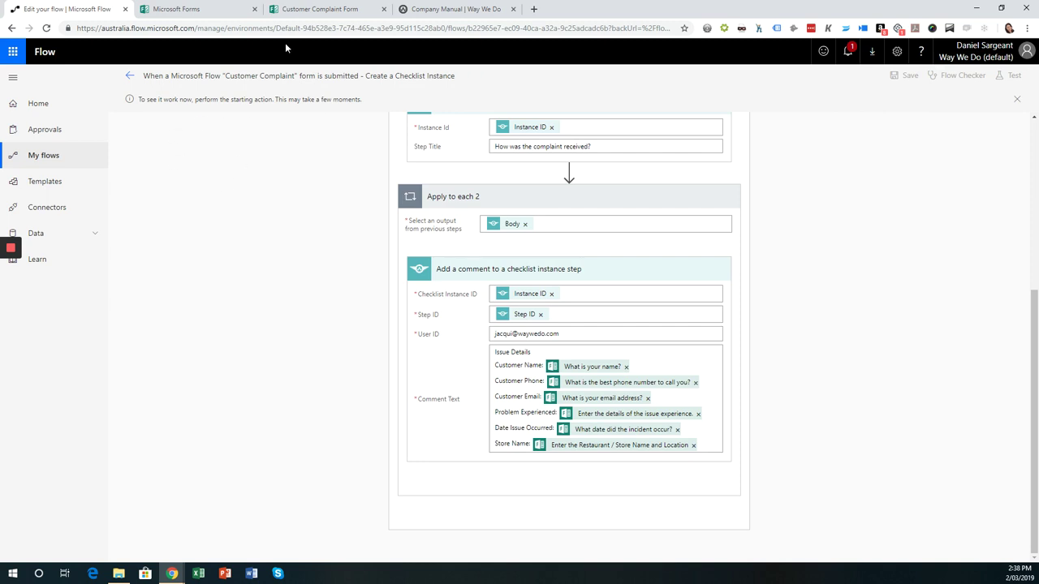
# - Fill the complaint form with the 2nd as incident date, store Stones Corner, customer name and email
pyautogui.click(322, 14)
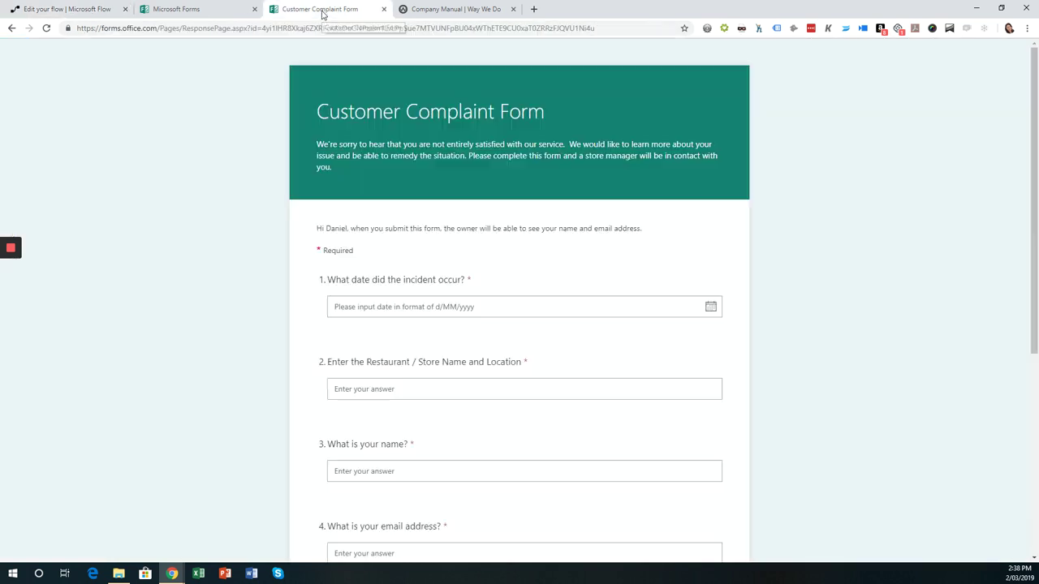
pyautogui.scroll(-1, 422, 242)
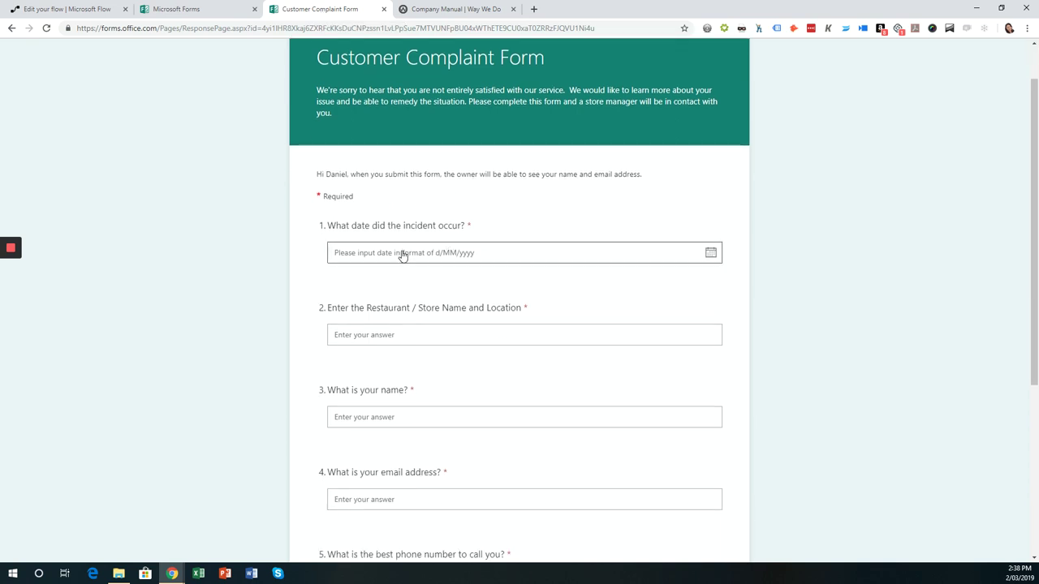
pyautogui.click(401, 252)
pyautogui.click(517, 314)
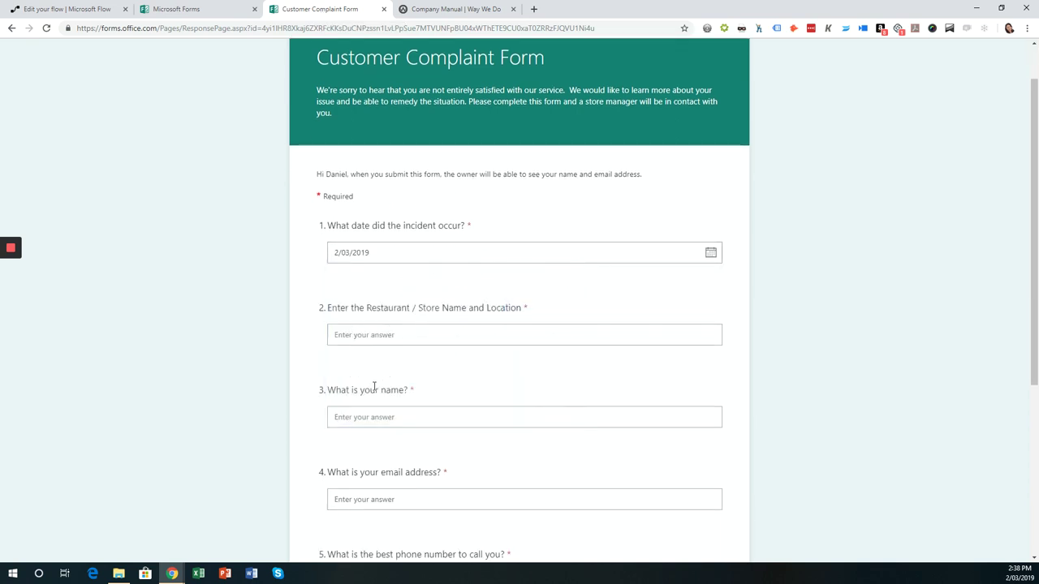
pyautogui.click(401, 336)
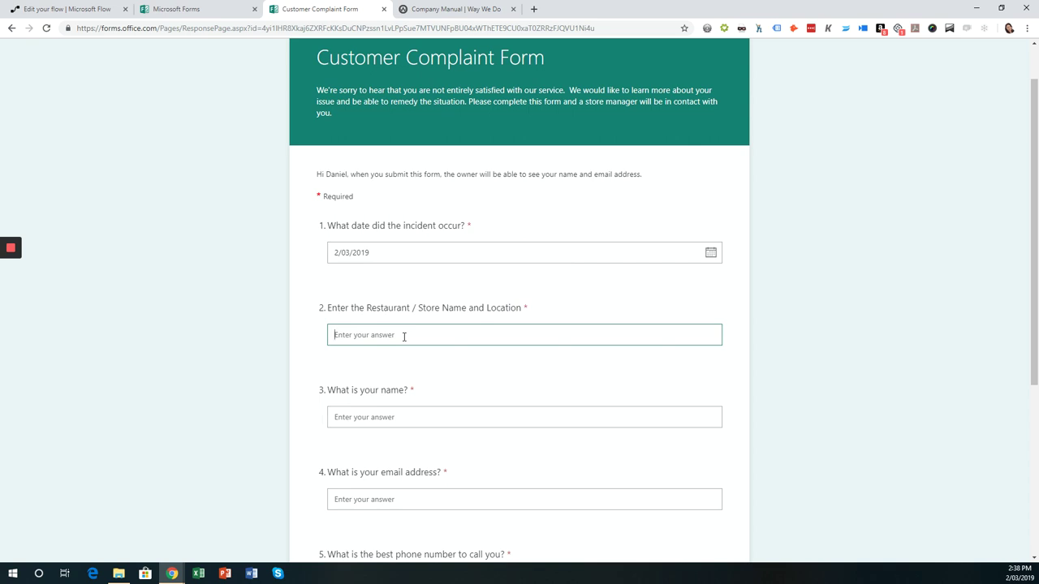
pyautogui.write('Stones Corner')
pyautogui.press('Tab')
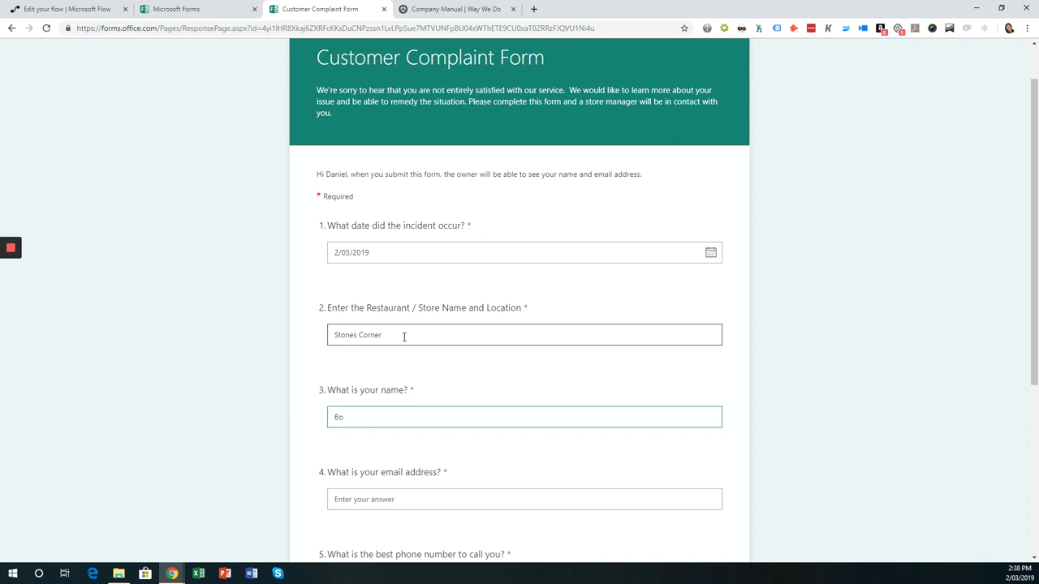
pyautogui.press('Tab')
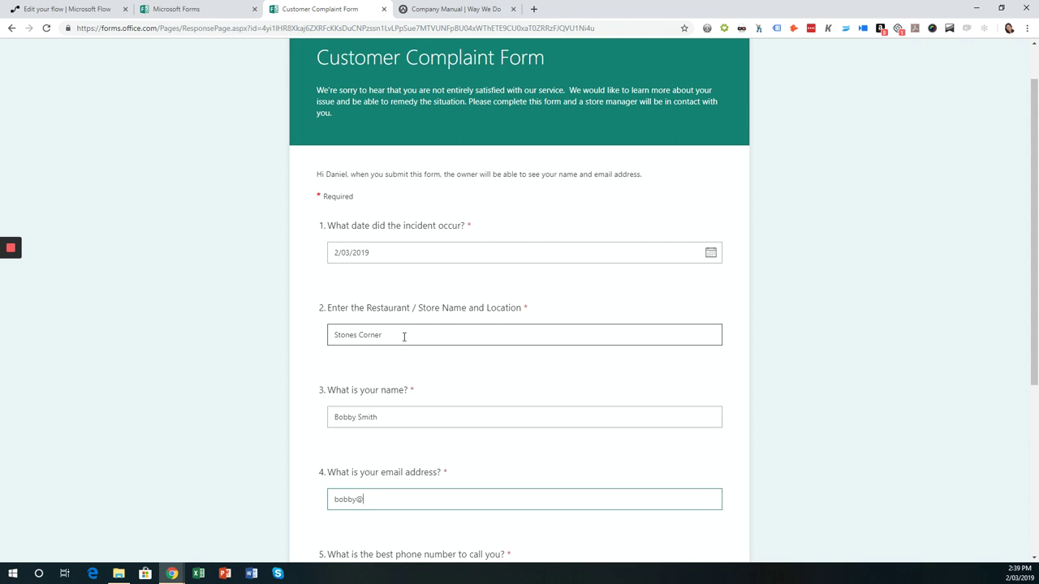
# - Enter the phone number and 'Food was delivered cold' details, submit, and return to the flow
pyautogui.scroll(-3, 403, 337)
pyautogui.click(406, 369)
pyautogui.press('Tab')
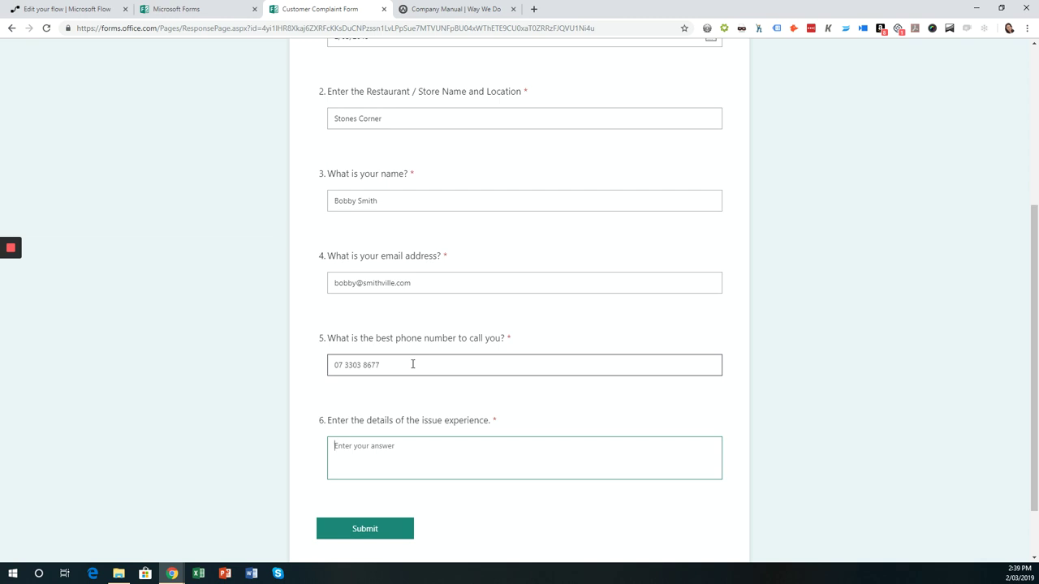
pyautogui.write("Food was delivered cold. it didn't very good.")
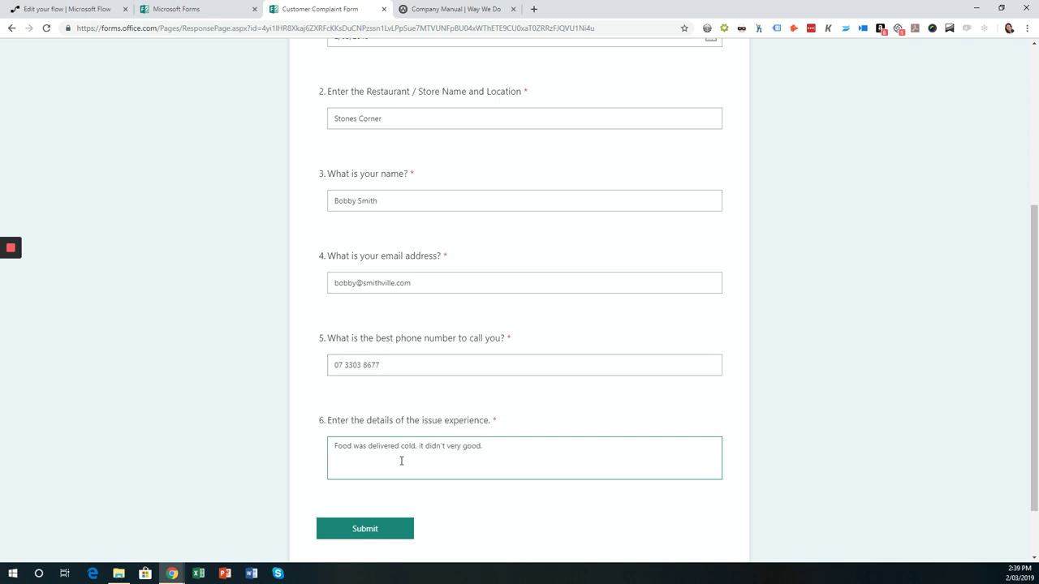
pyautogui.click(364, 530)
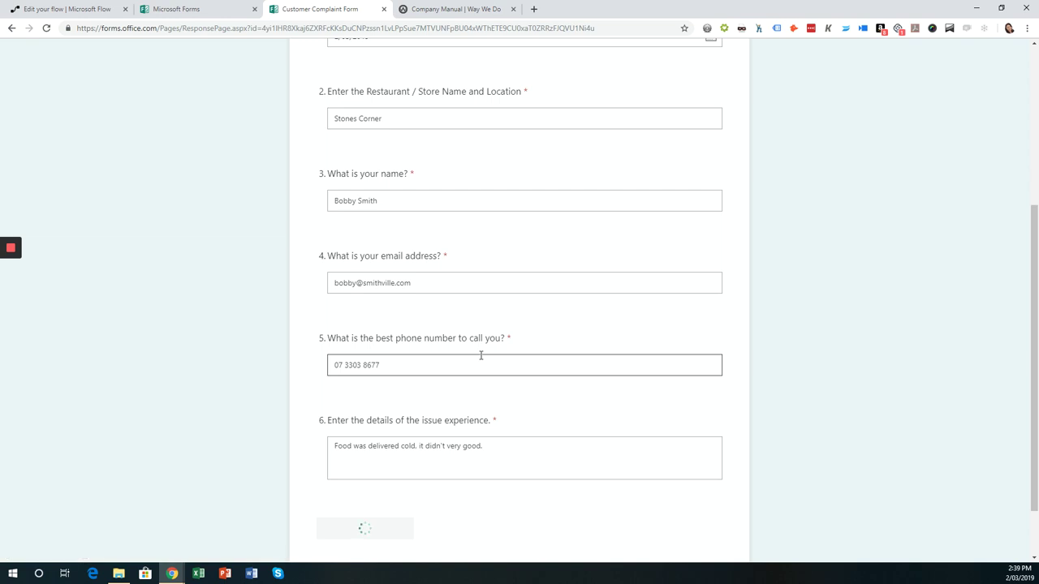
pyautogui.click(375, 235)
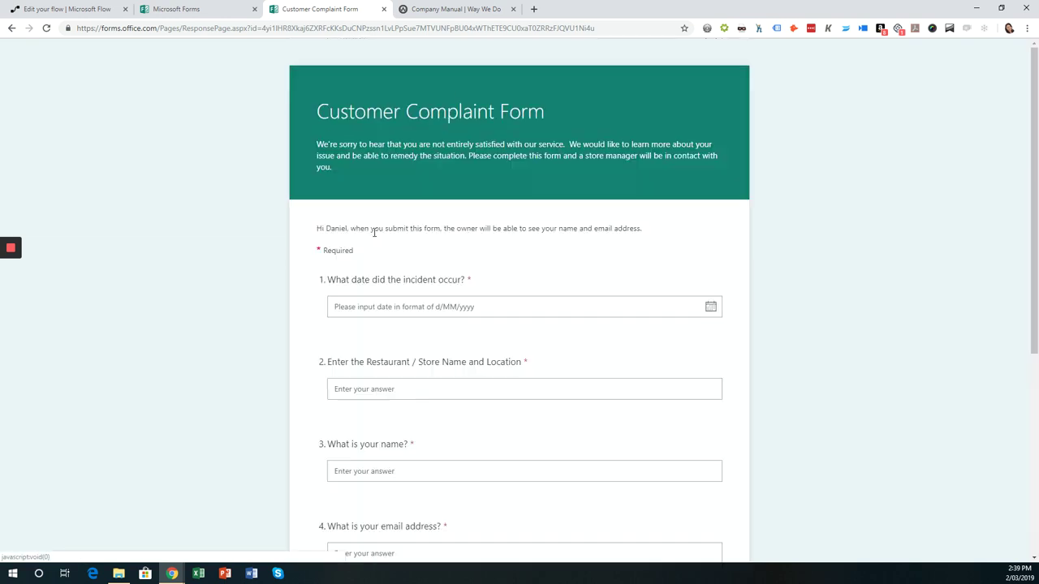
pyautogui.click(95, 15)
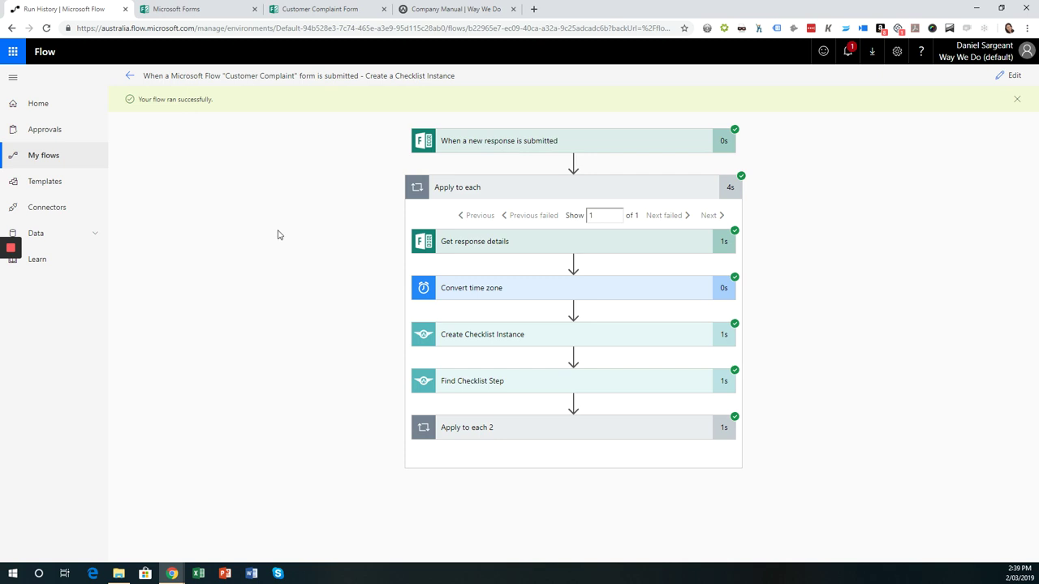
# - Open the newest complaint checklist from the Way We Do dashboard
pyautogui.click(420, 13)
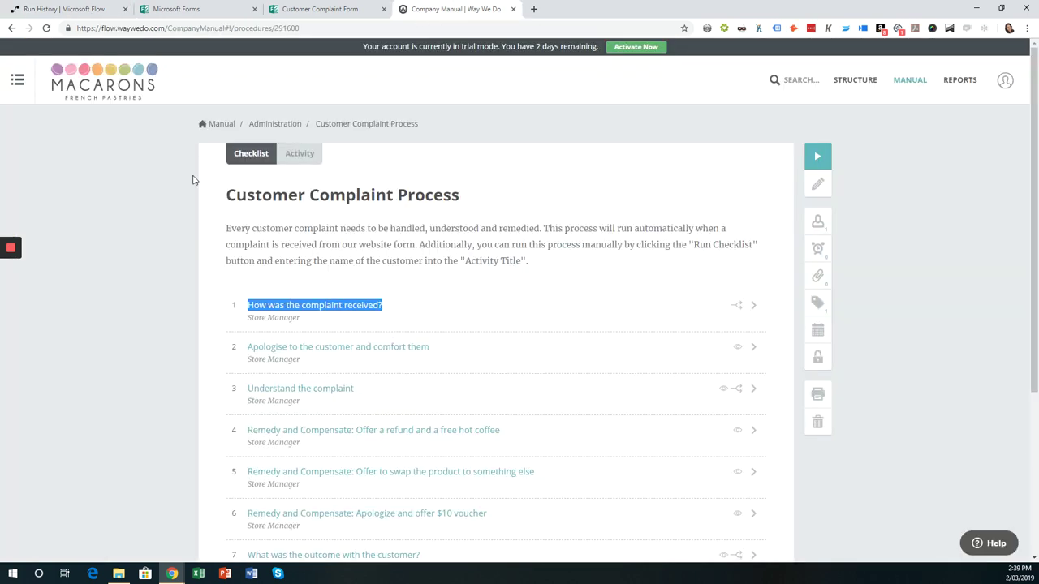
pyautogui.click(139, 98)
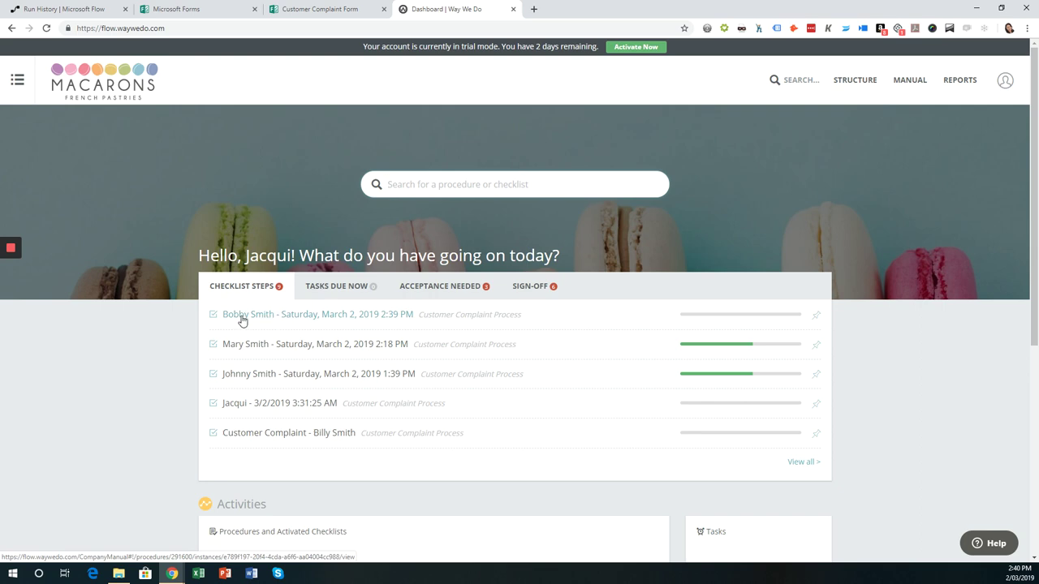
pyautogui.click(357, 318)
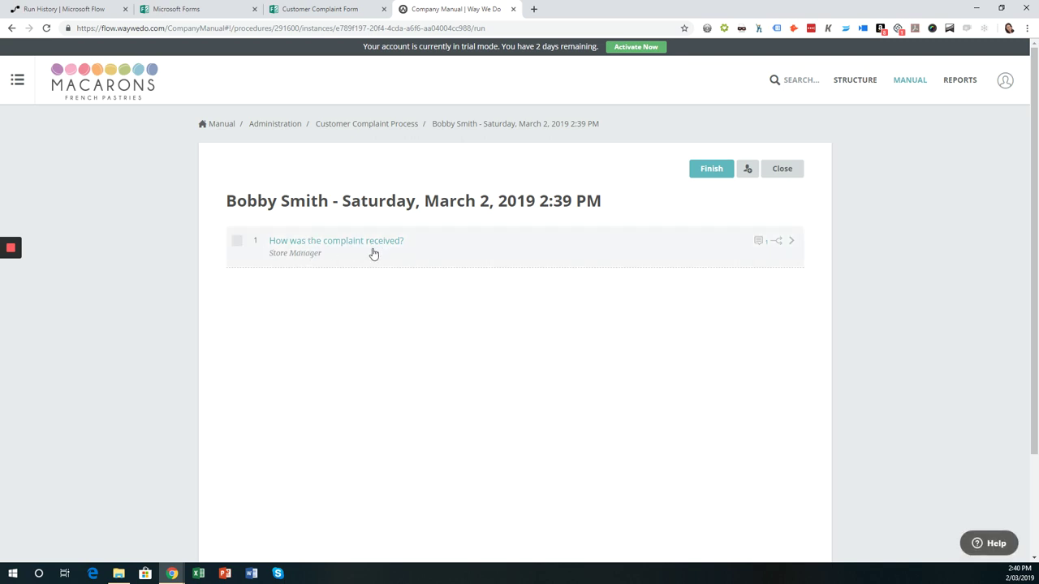
# - Check the flow's issue-details comment on the first checklist step, then return to the flow run history
pyautogui.click(792, 243)
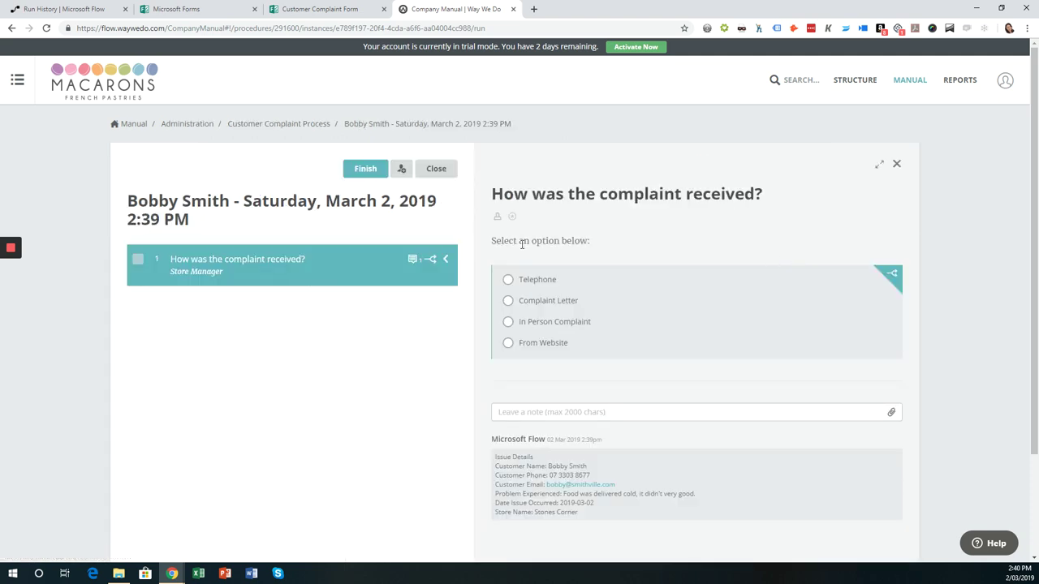
pyautogui.scroll(-2, 636, 367)
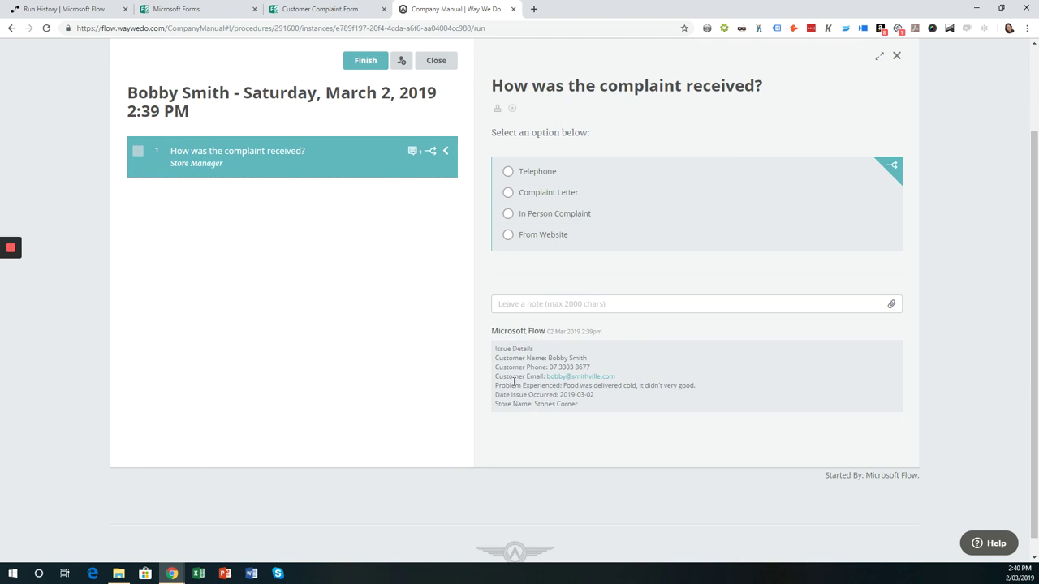
pyautogui.click(524, 305)
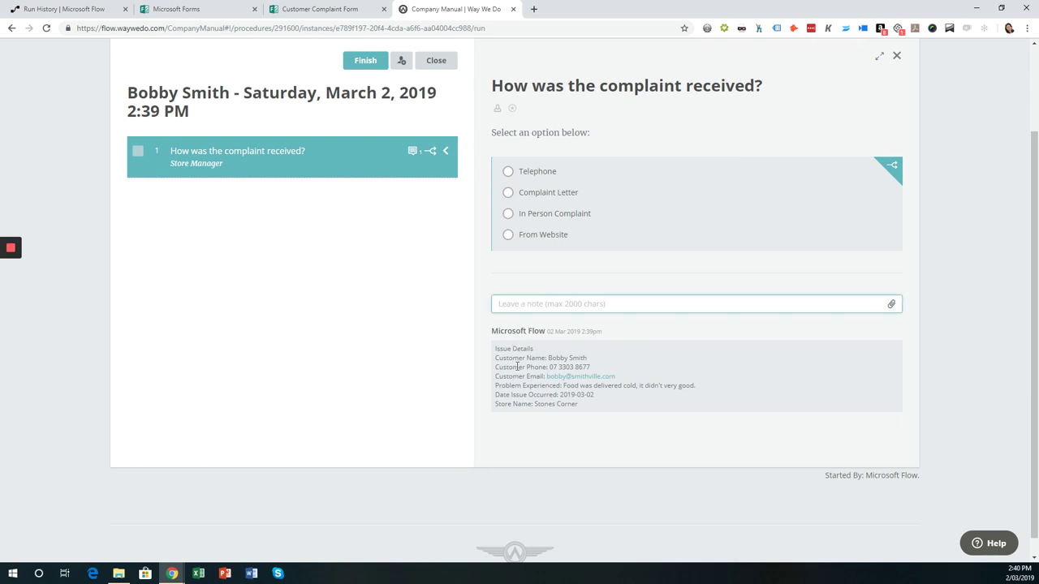
pyautogui.scroll(2, 519, 363)
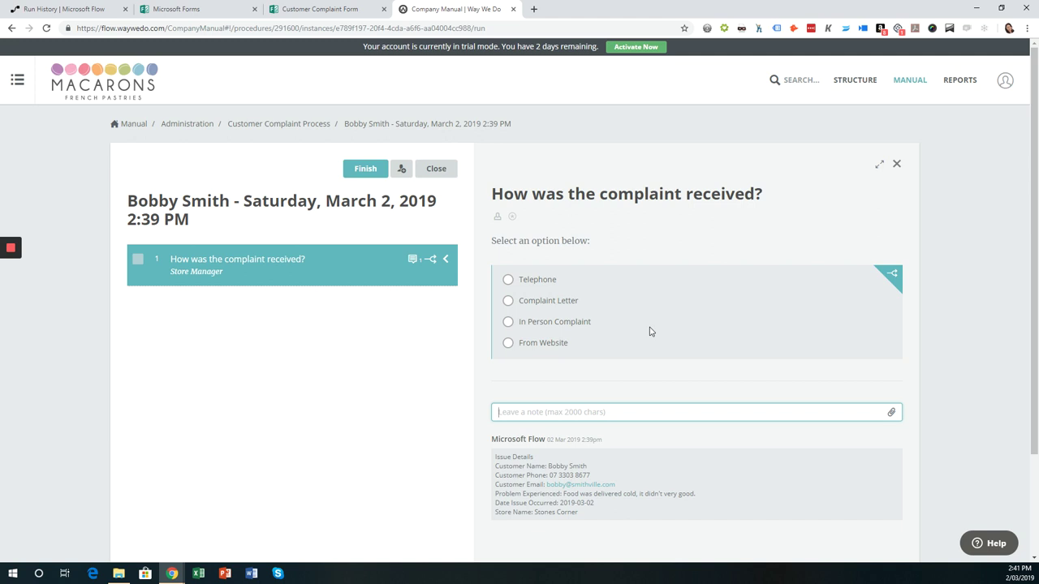
pyautogui.click(73, 10)
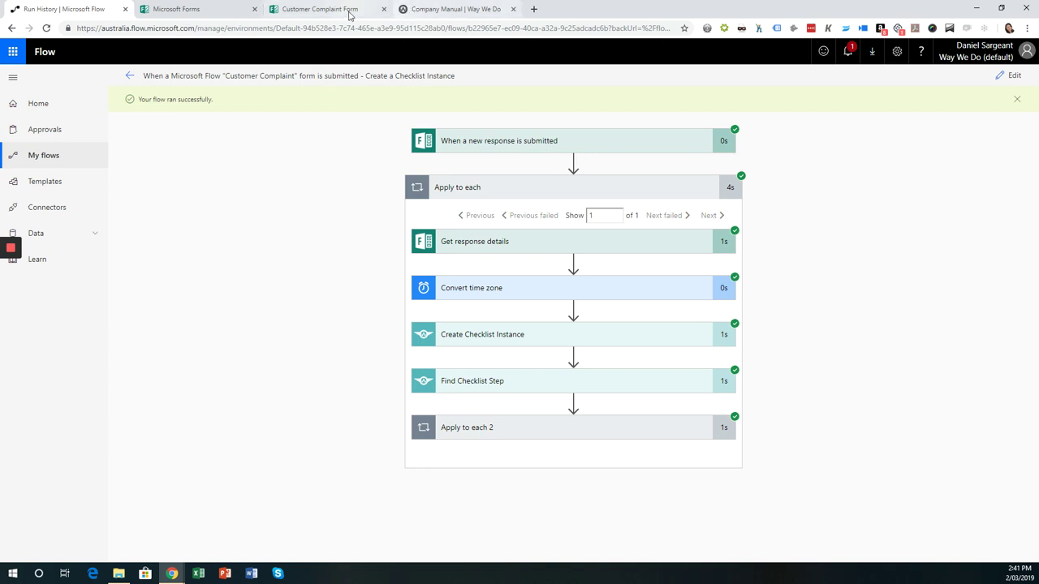
# - Close the test checklist instance and show the Customer Complaint Process checklist steps
pyautogui.click(428, 15)
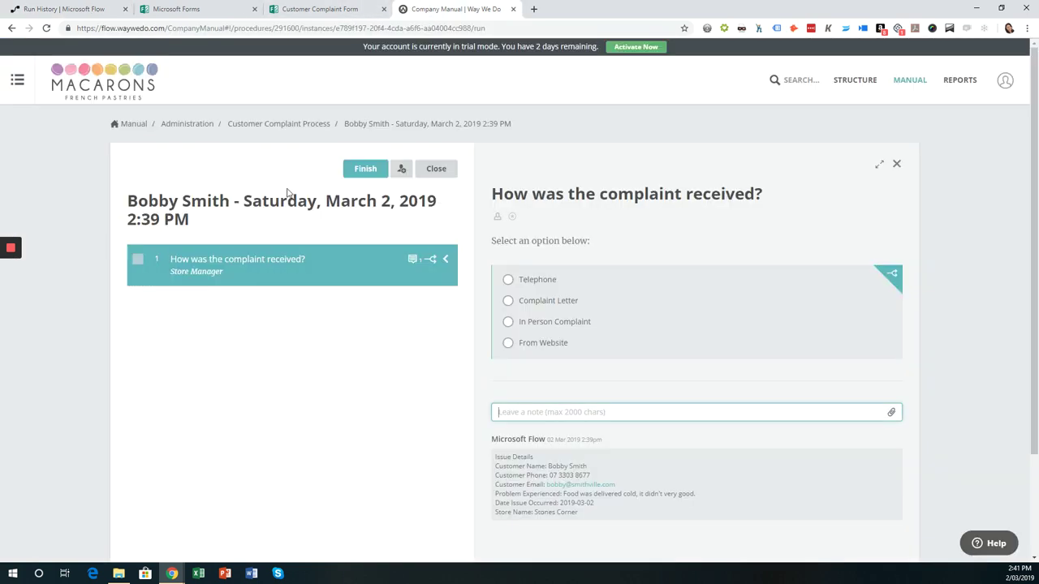
pyautogui.click(431, 170)
pyautogui.click(253, 153)
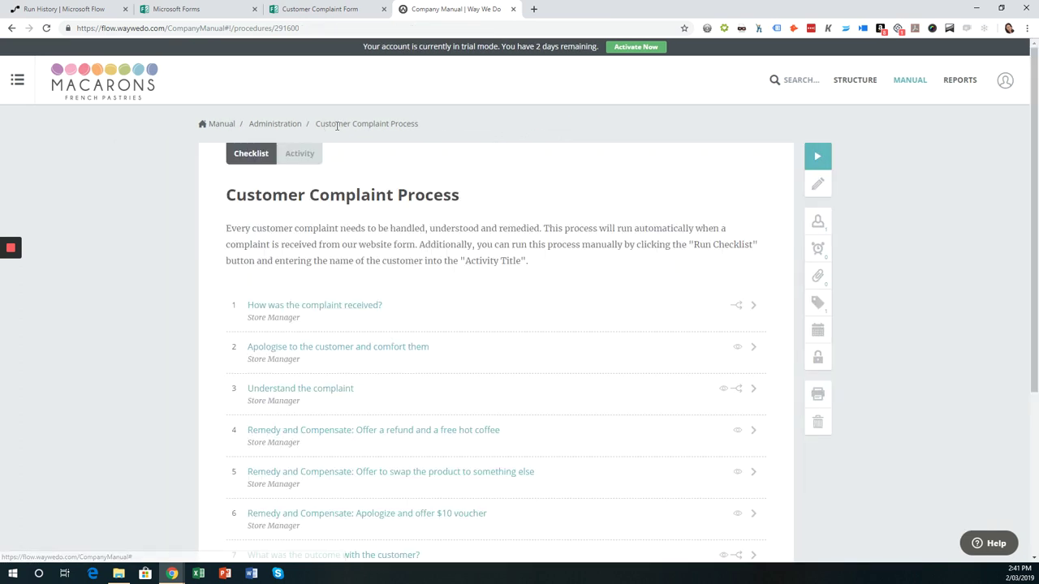